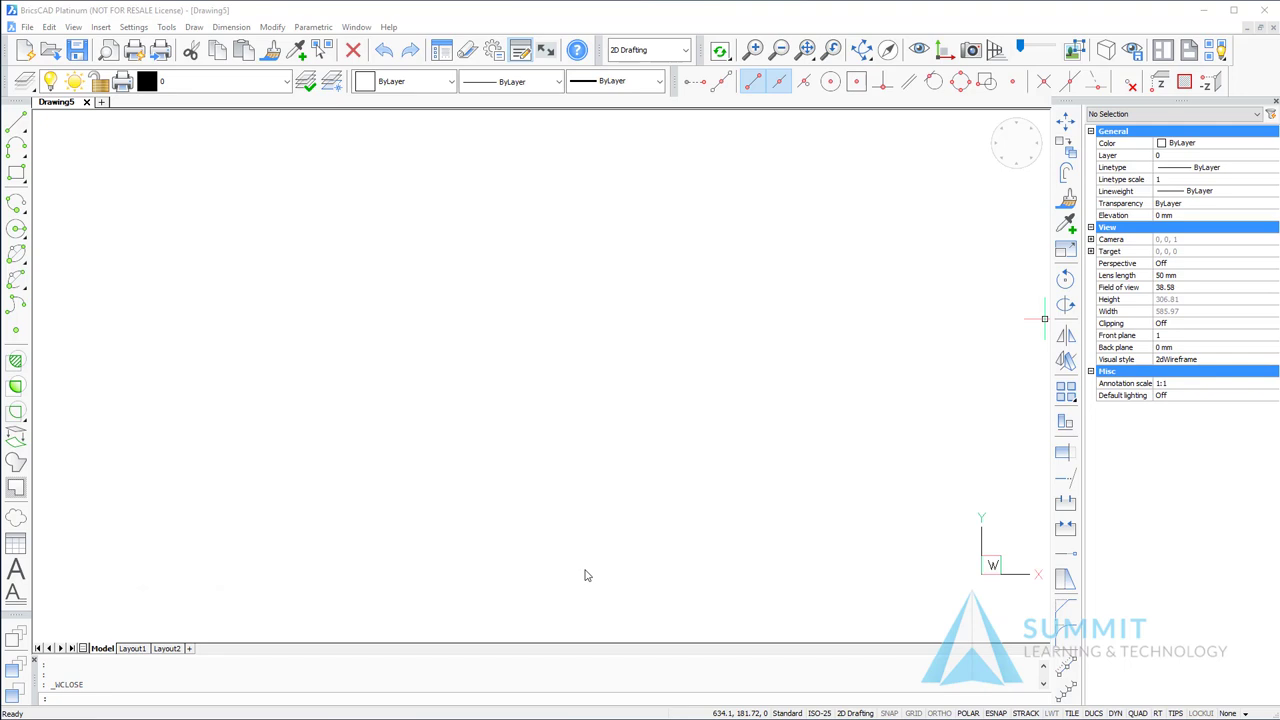
Bring up the Open dialog and point it at the Learning BricsCAD folder.
click(28, 28)
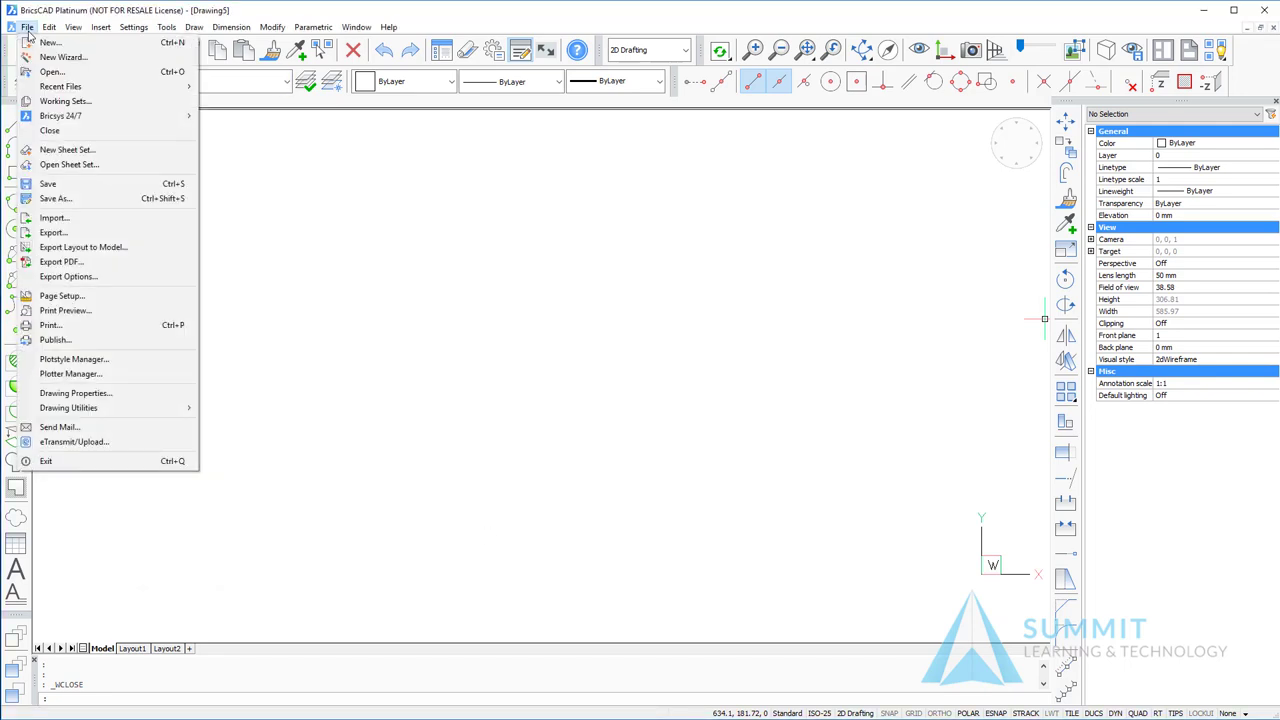
click(55, 73)
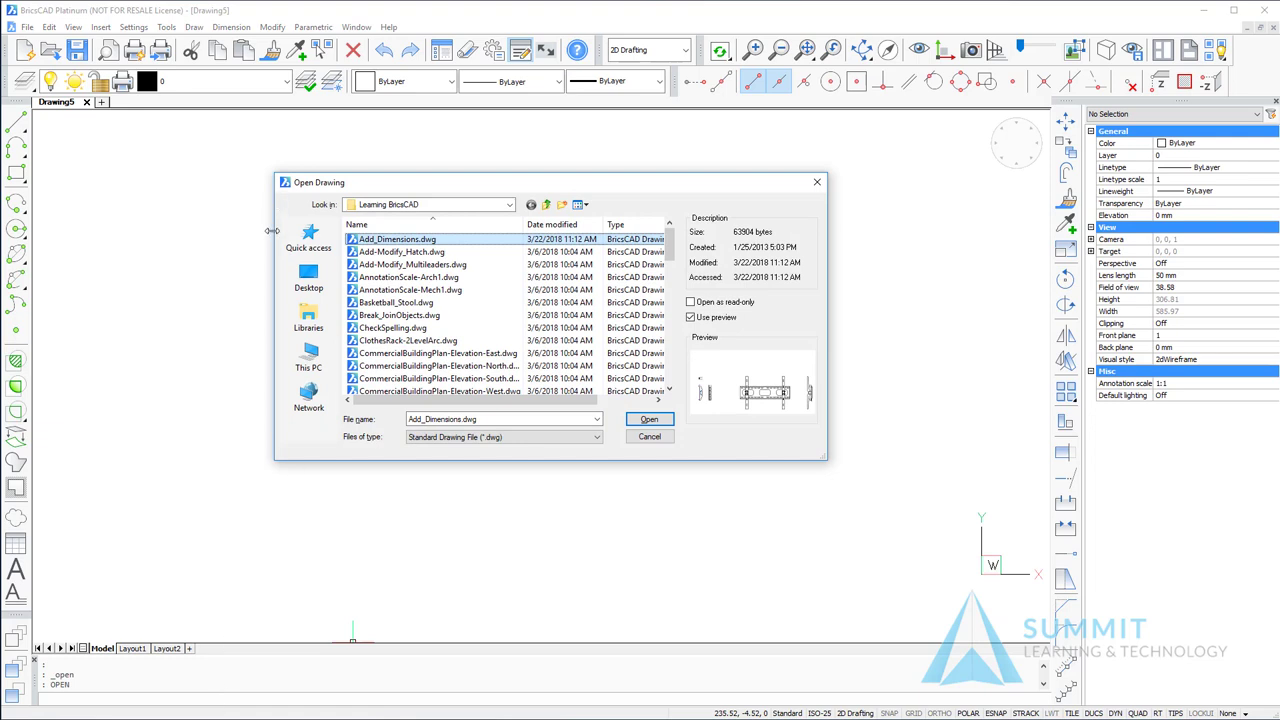
drag(378, 193, 323, 198)
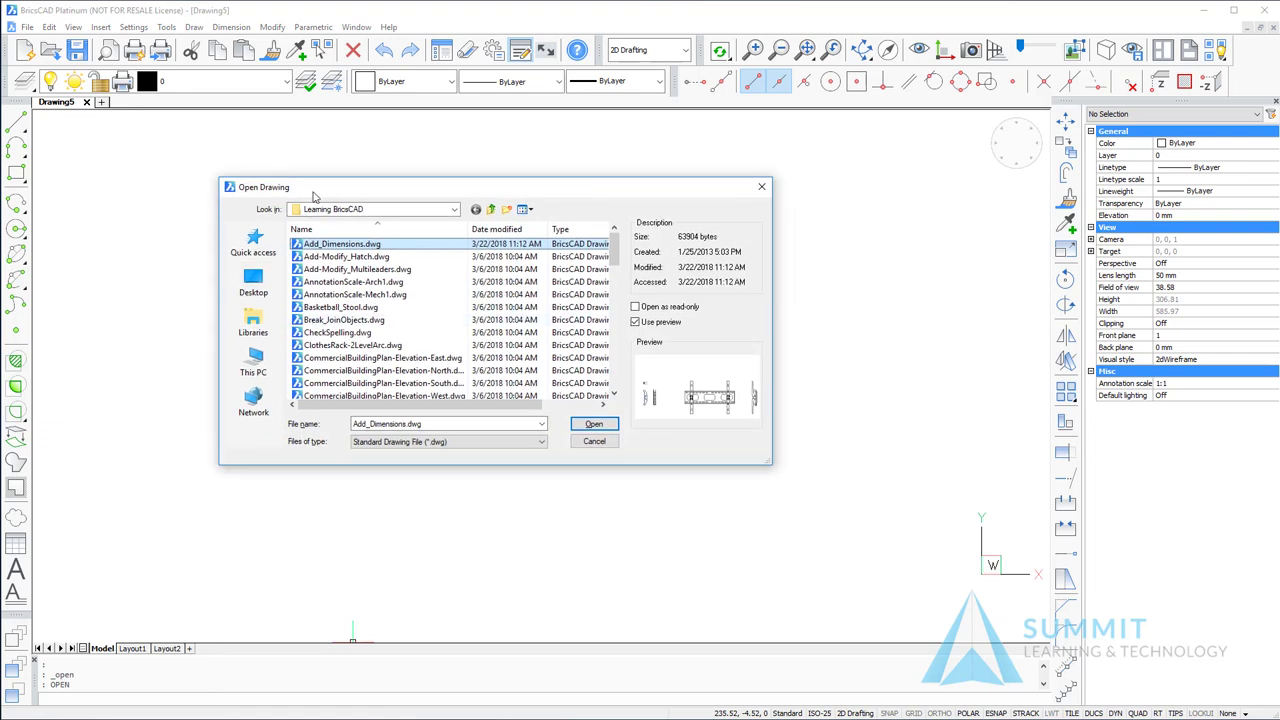
click(454, 209)
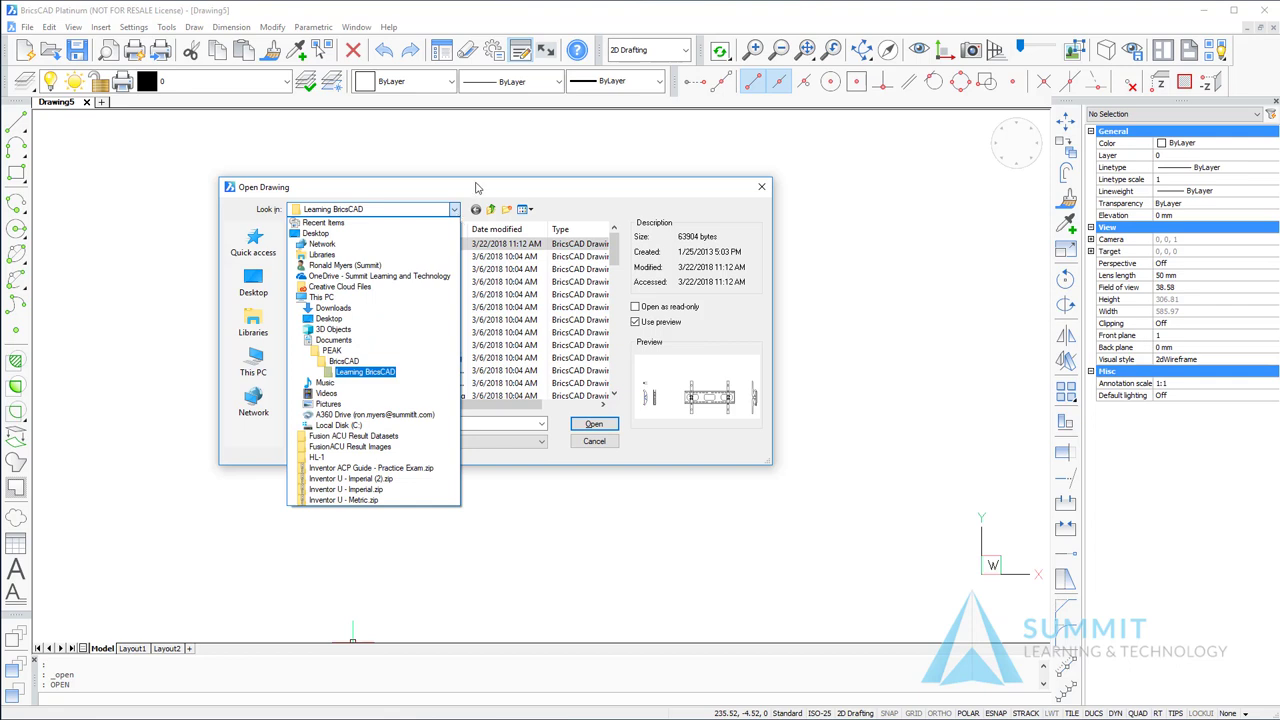
click(478, 188)
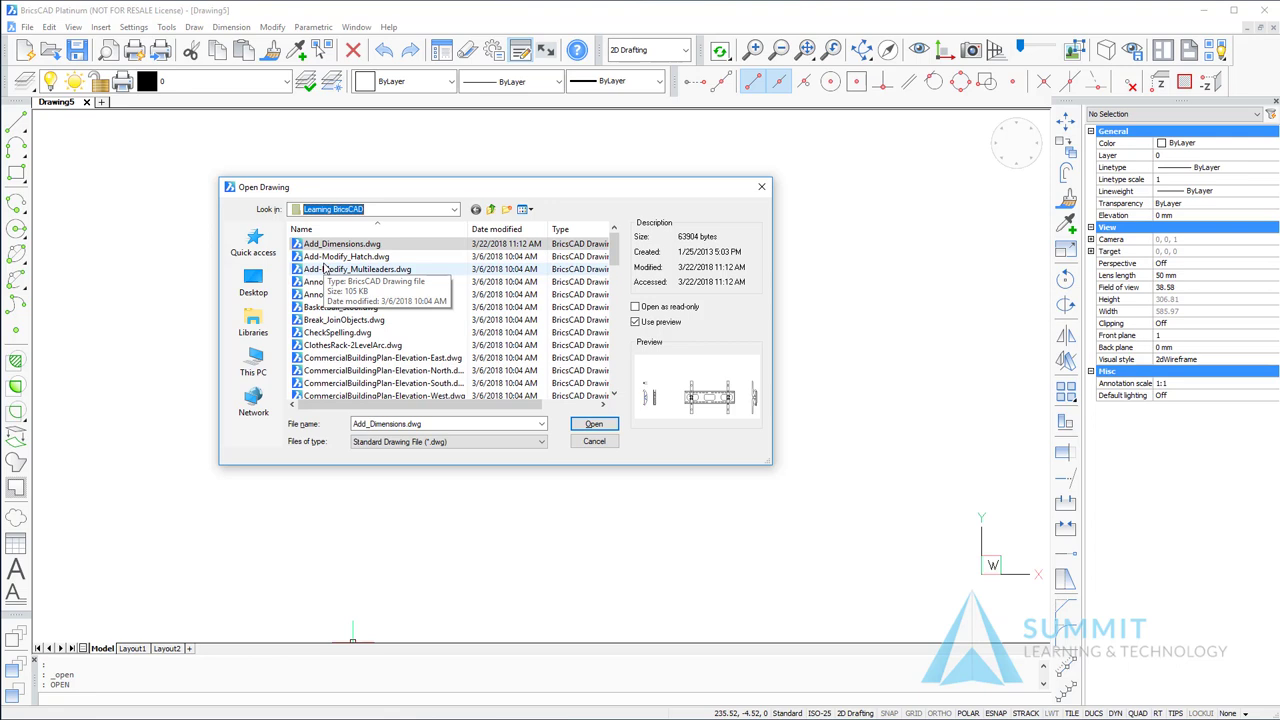
Preview PatternGeometry and PreciseValues_surveyor, then open ProductDisplayCase.dwg.
scroll(480, 340, down, 3)
scroll(400, 370, down, 6)
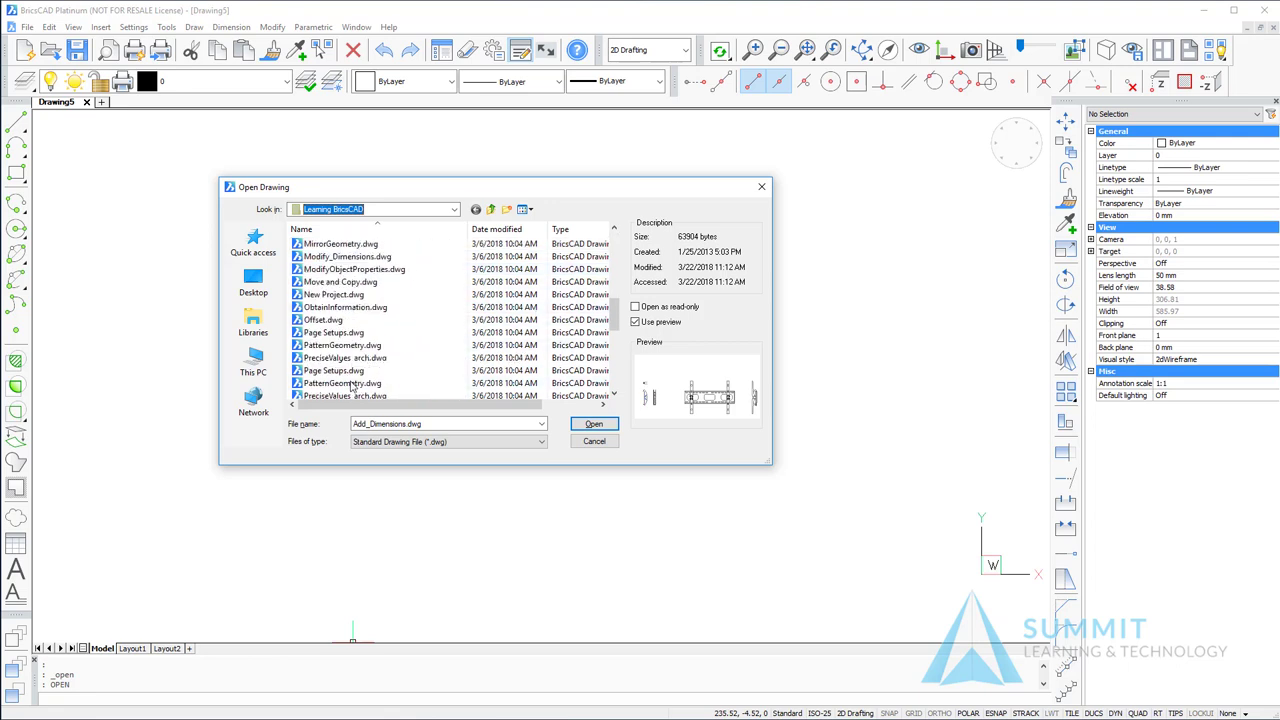
click(350, 345)
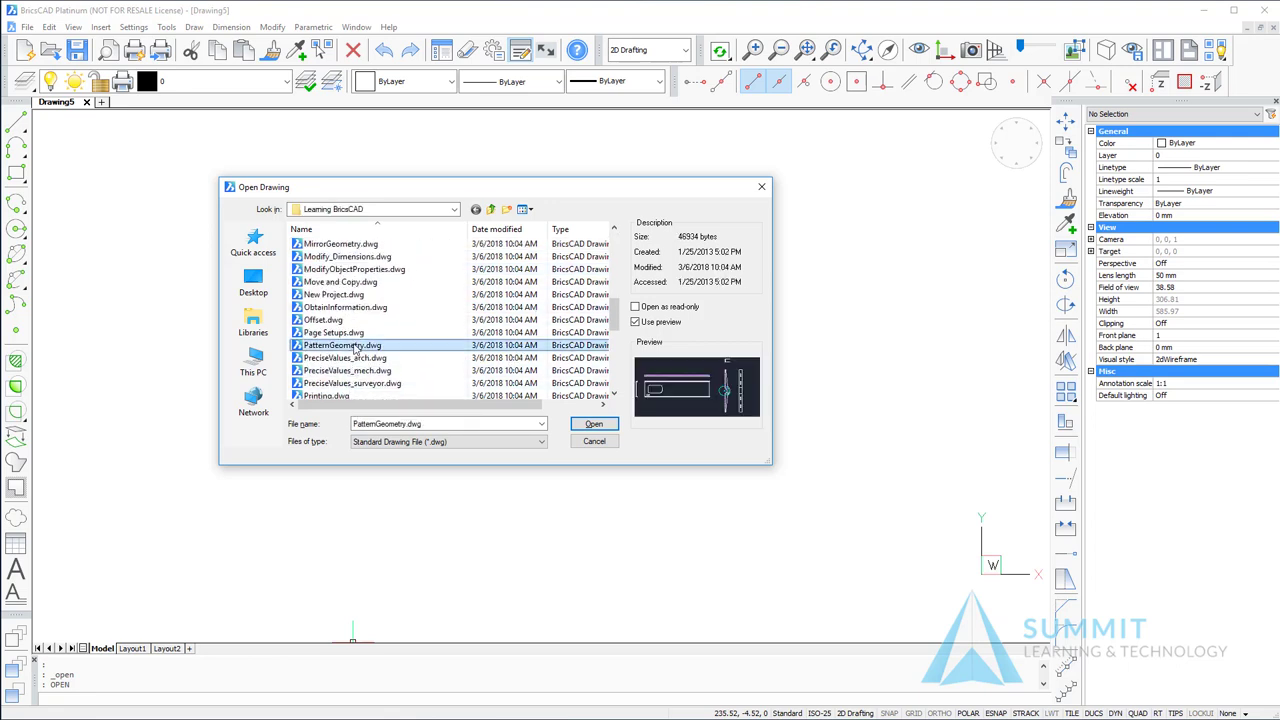
scroll(350, 375, down, 1)
scroll(350, 375, down, 1)
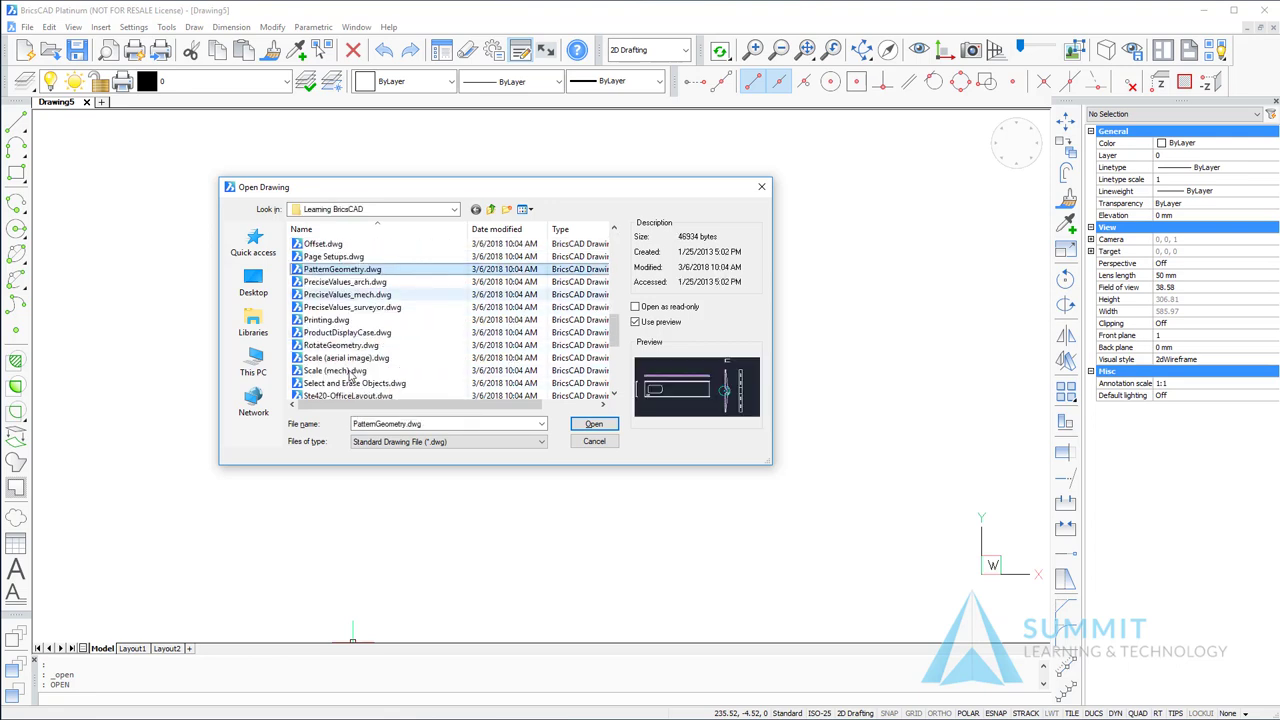
click(347, 308)
click(346, 333)
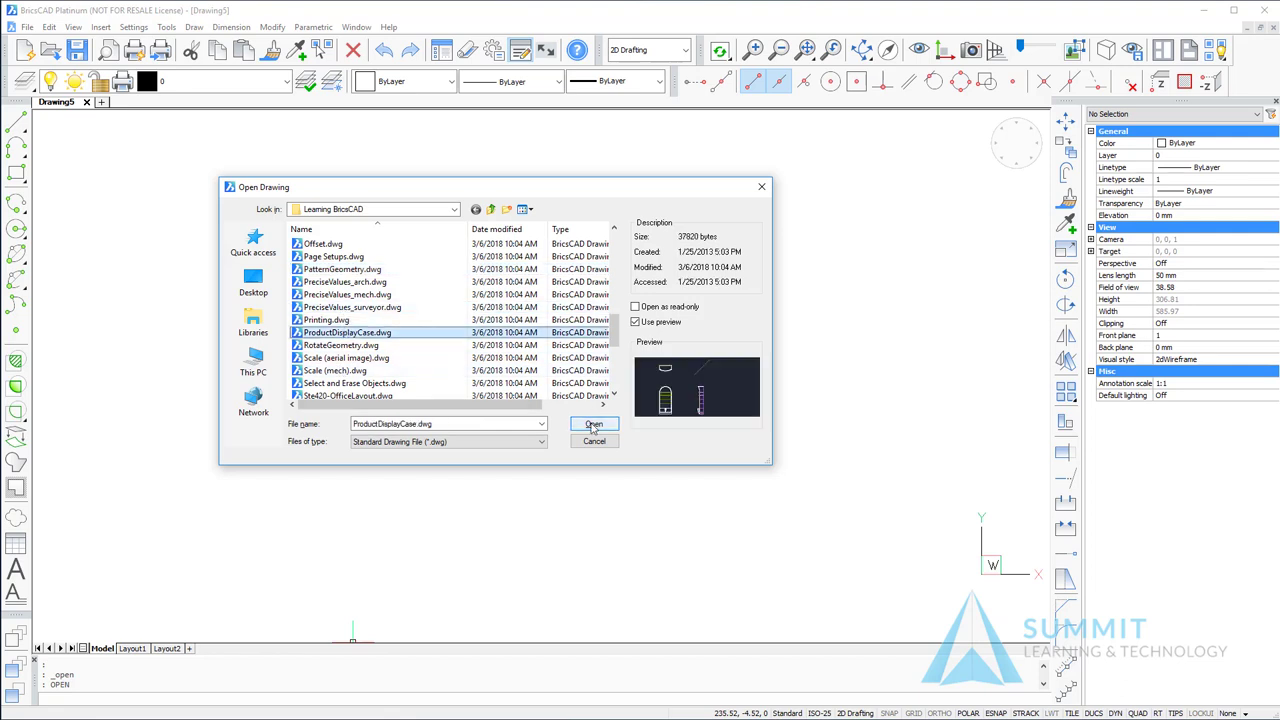
click(593, 424)
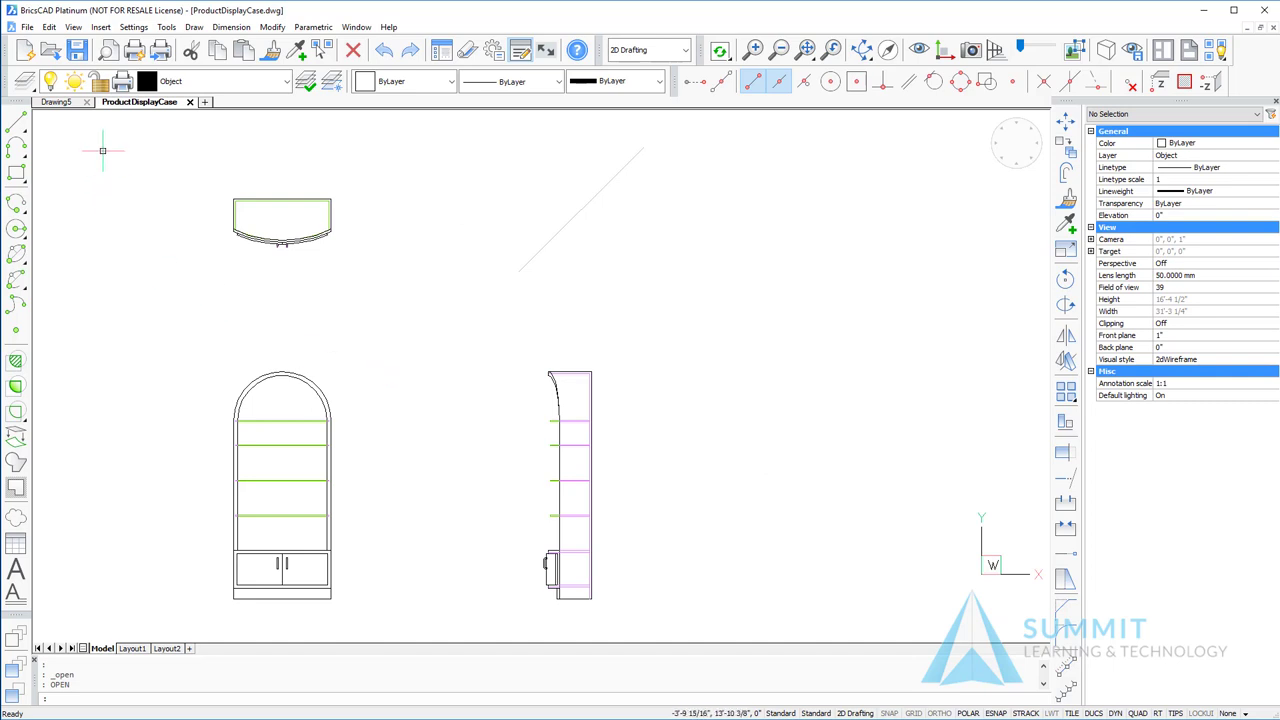
Multi-select ModifyObjectProperties, Move and Copy, Offset, PreciseValues_arch and PreciseValues_surveyor, and open them together.
click(50, 49)
click(333, 247)
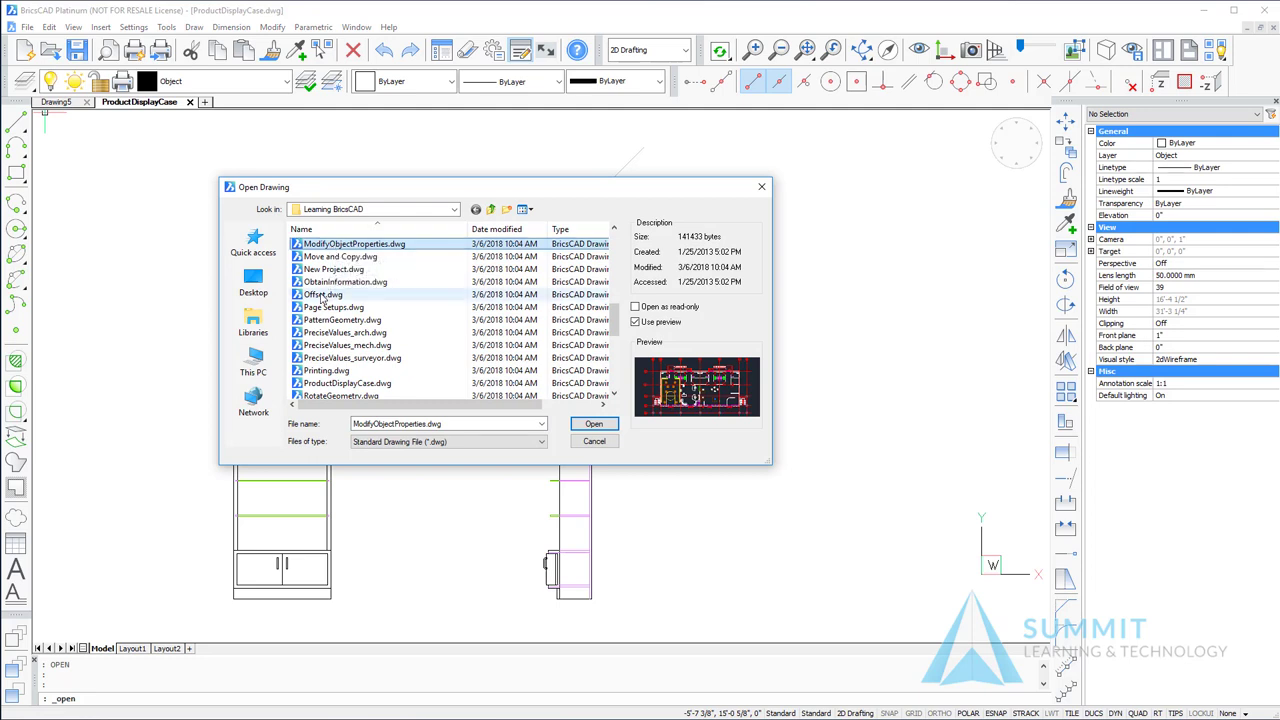
ctrl+click(322, 295)
ctrl+click(335, 334)
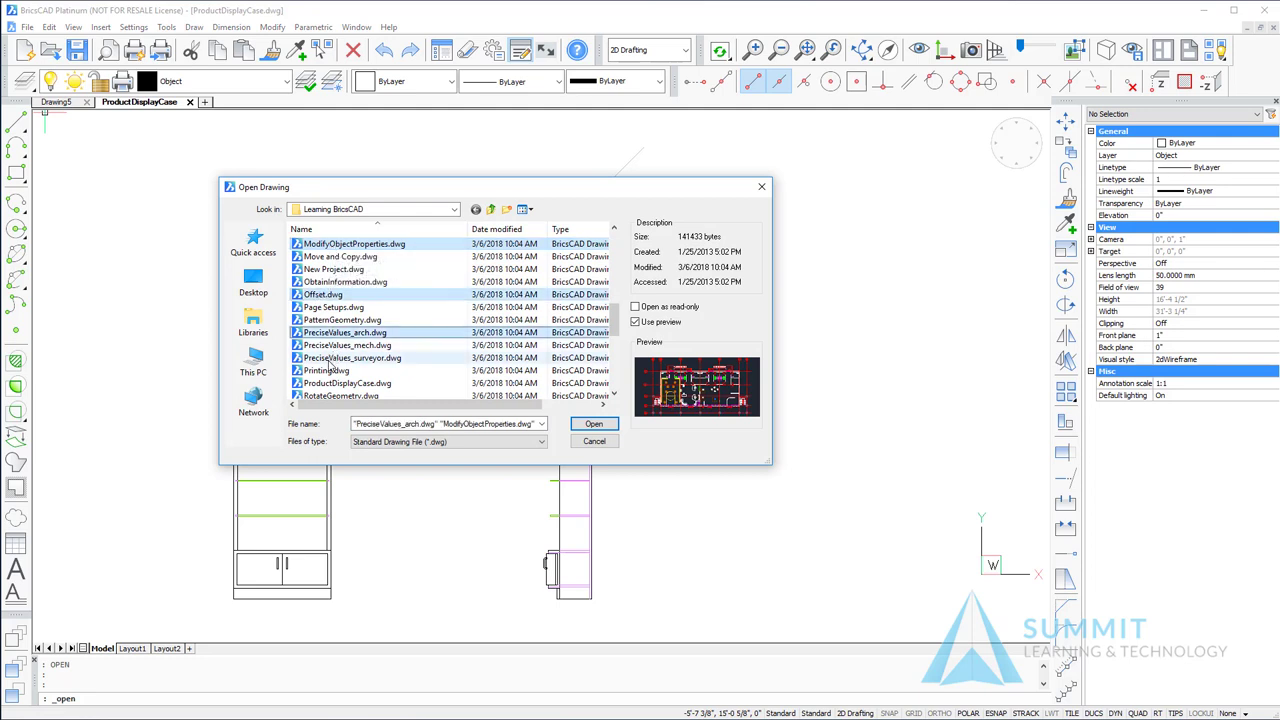
ctrl+click(340, 345)
ctrl+click(345, 358)
ctrl+click(312, 384)
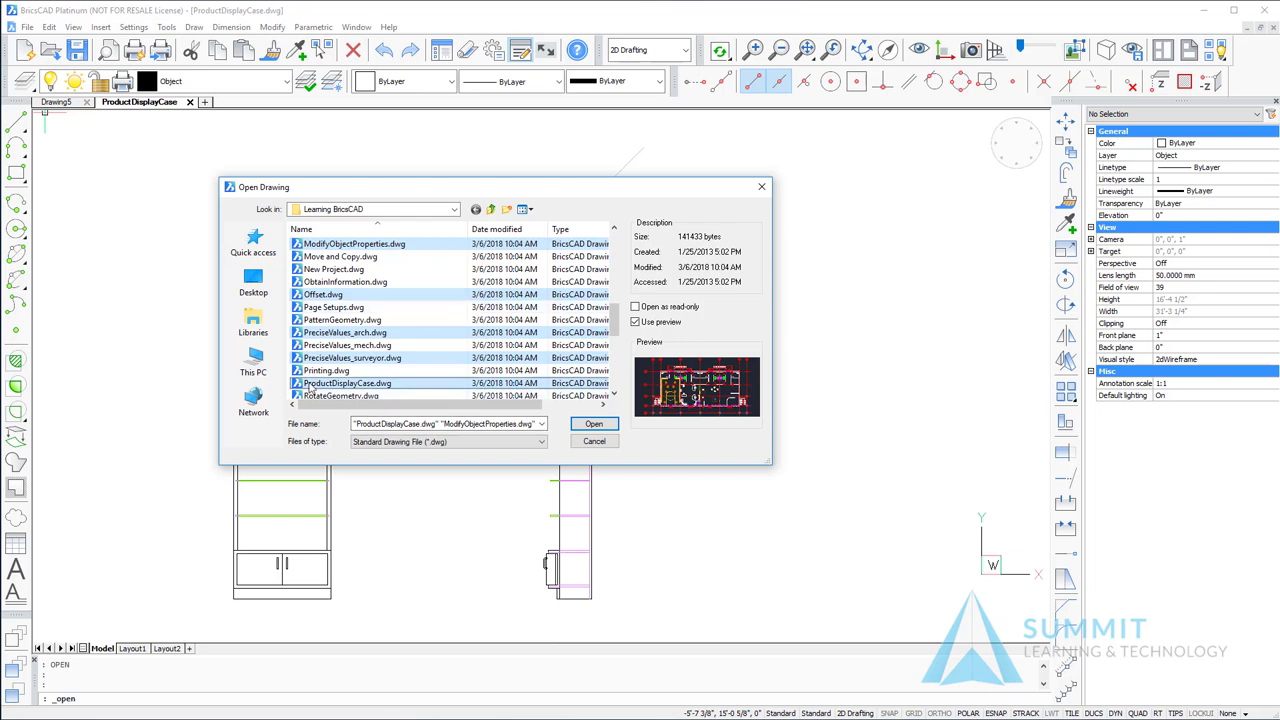
mouse_move(340, 383)
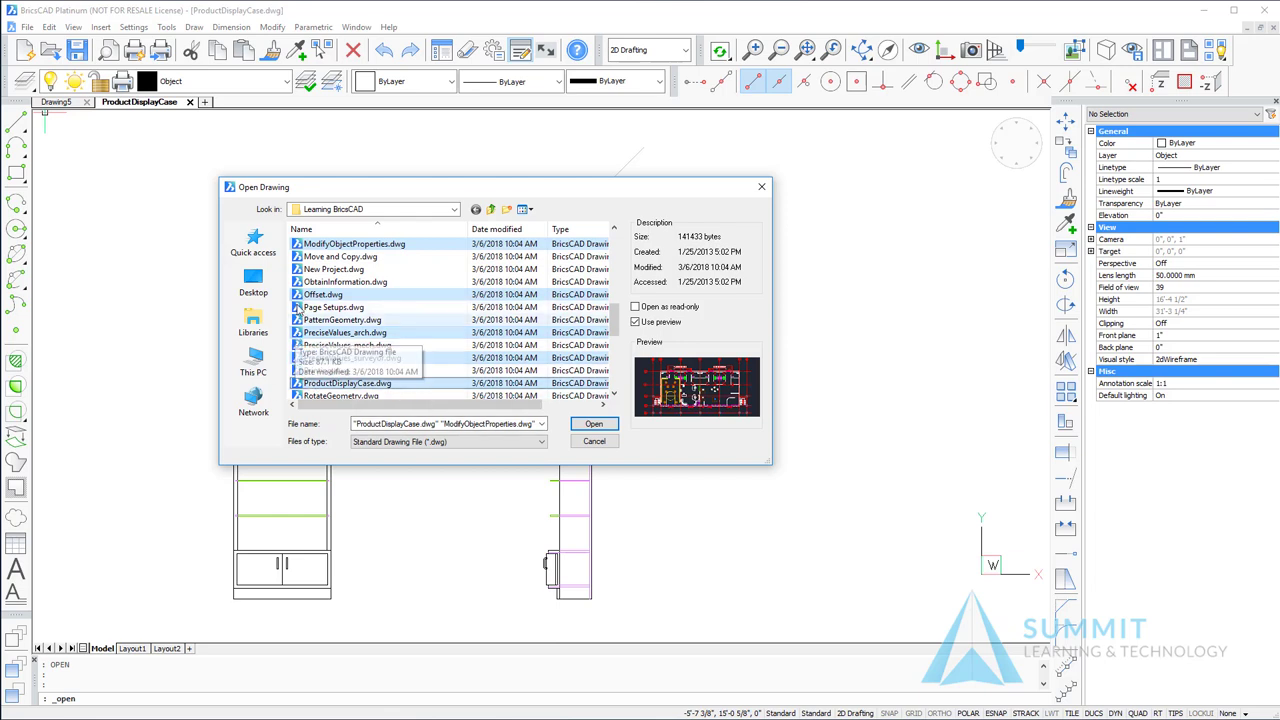
ctrl+click(325, 383)
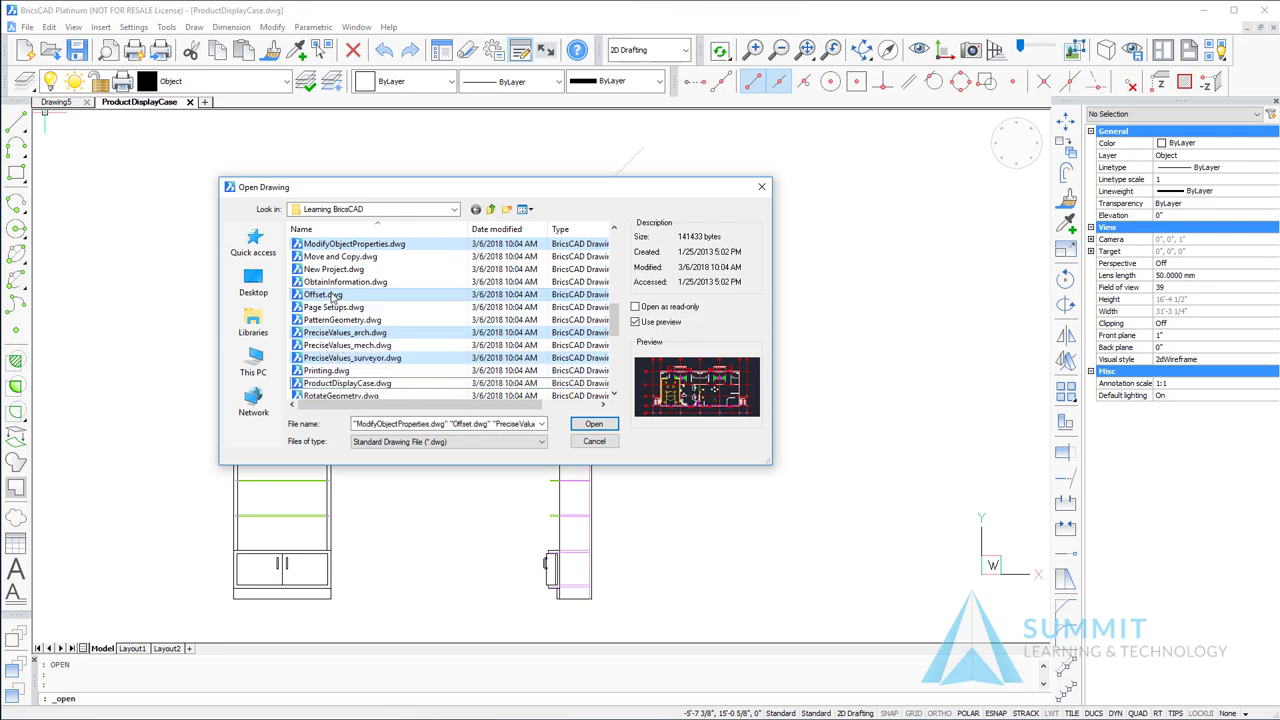
ctrl+click(336, 256)
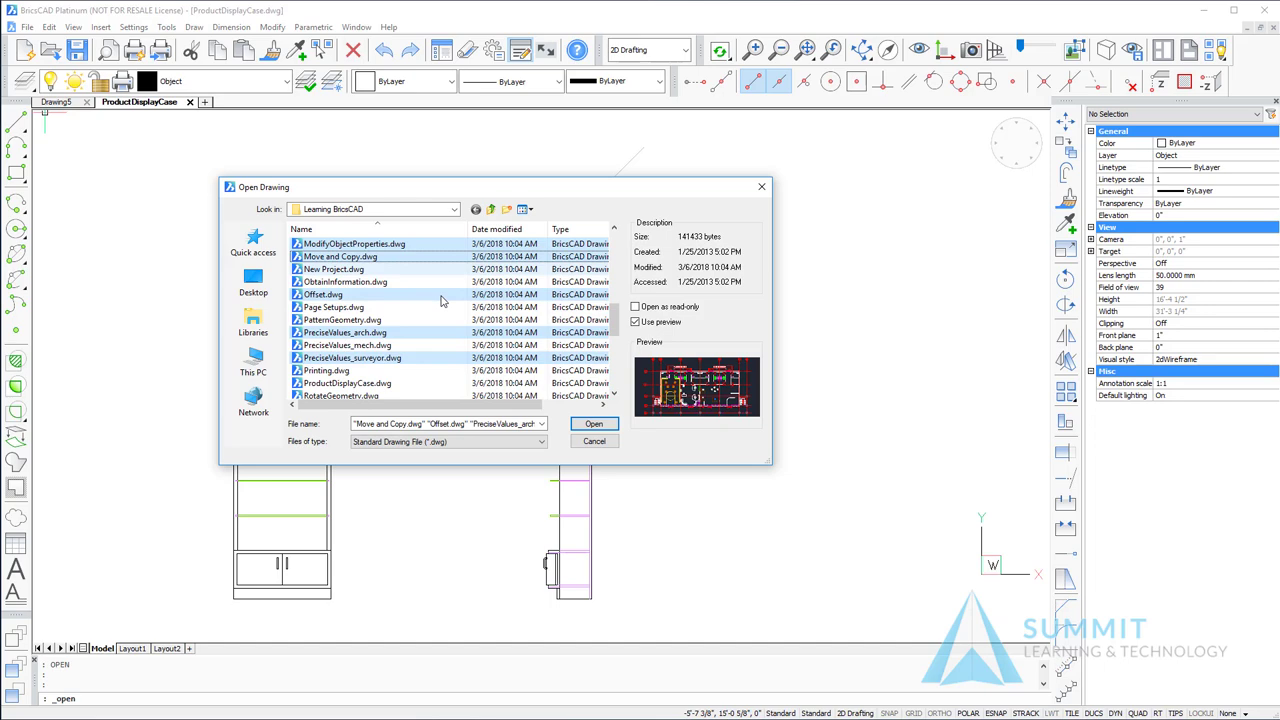
click(600, 426)
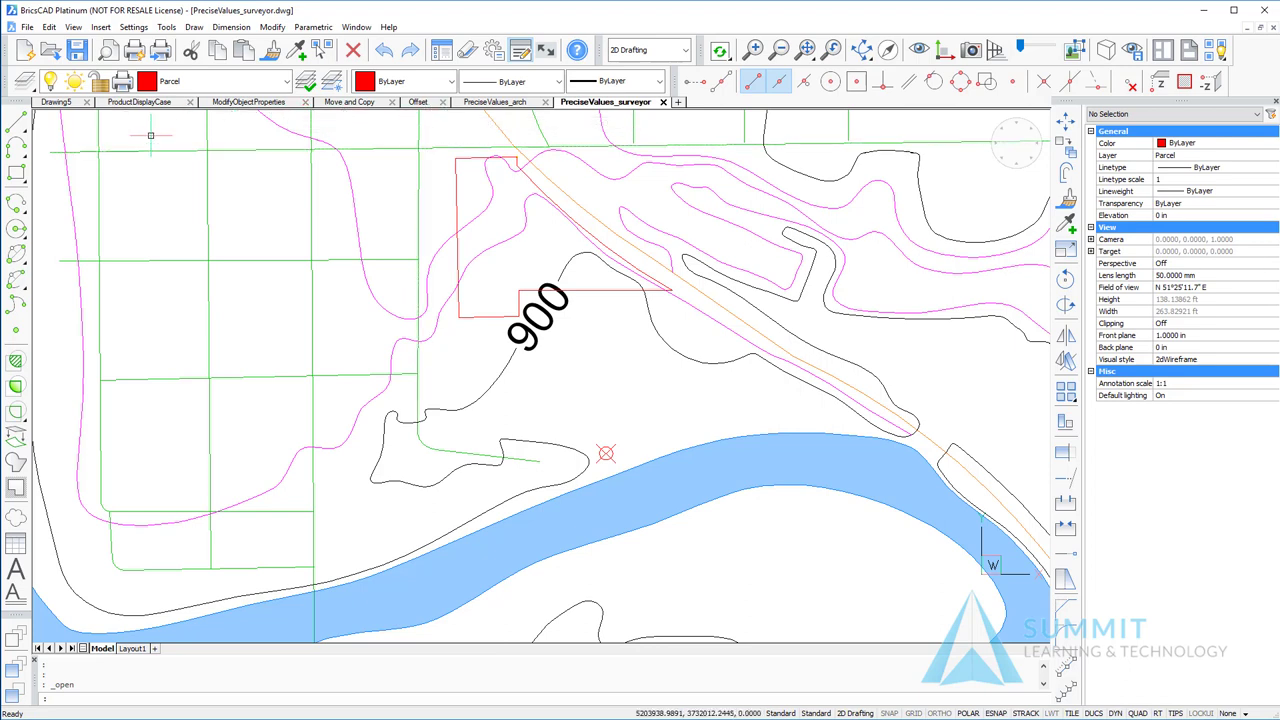
click(133, 104)
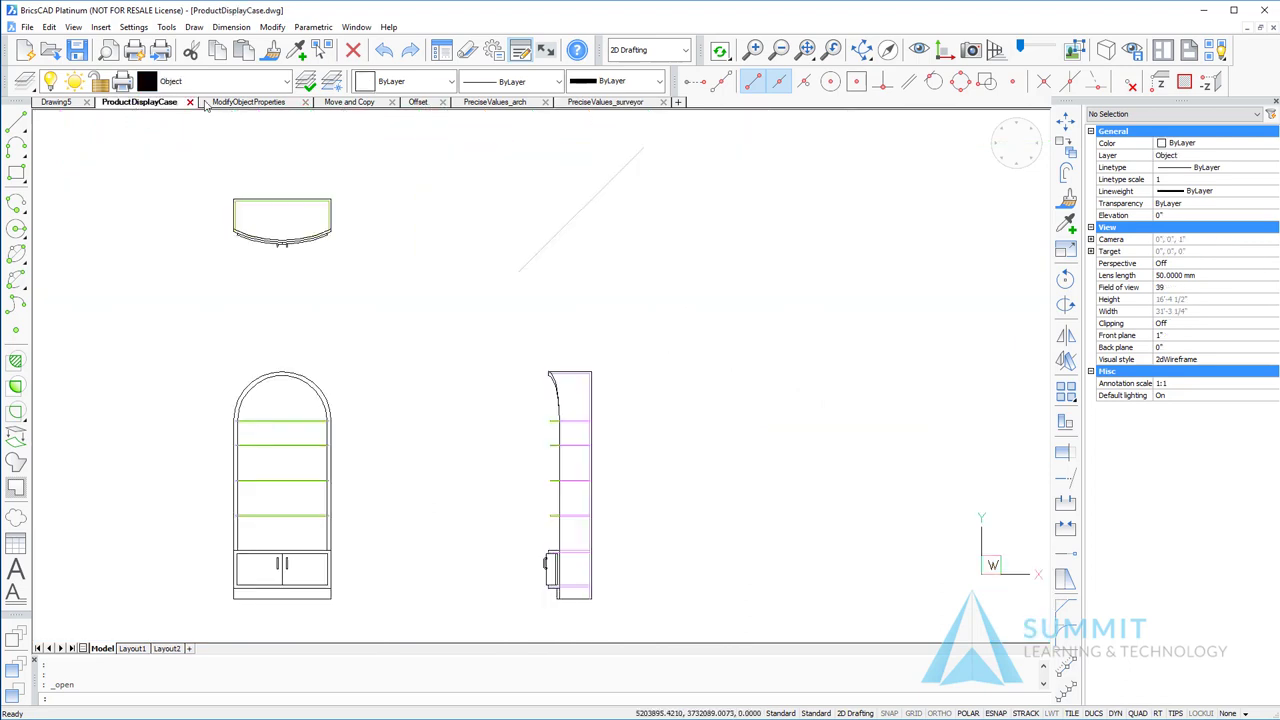
click(213, 105)
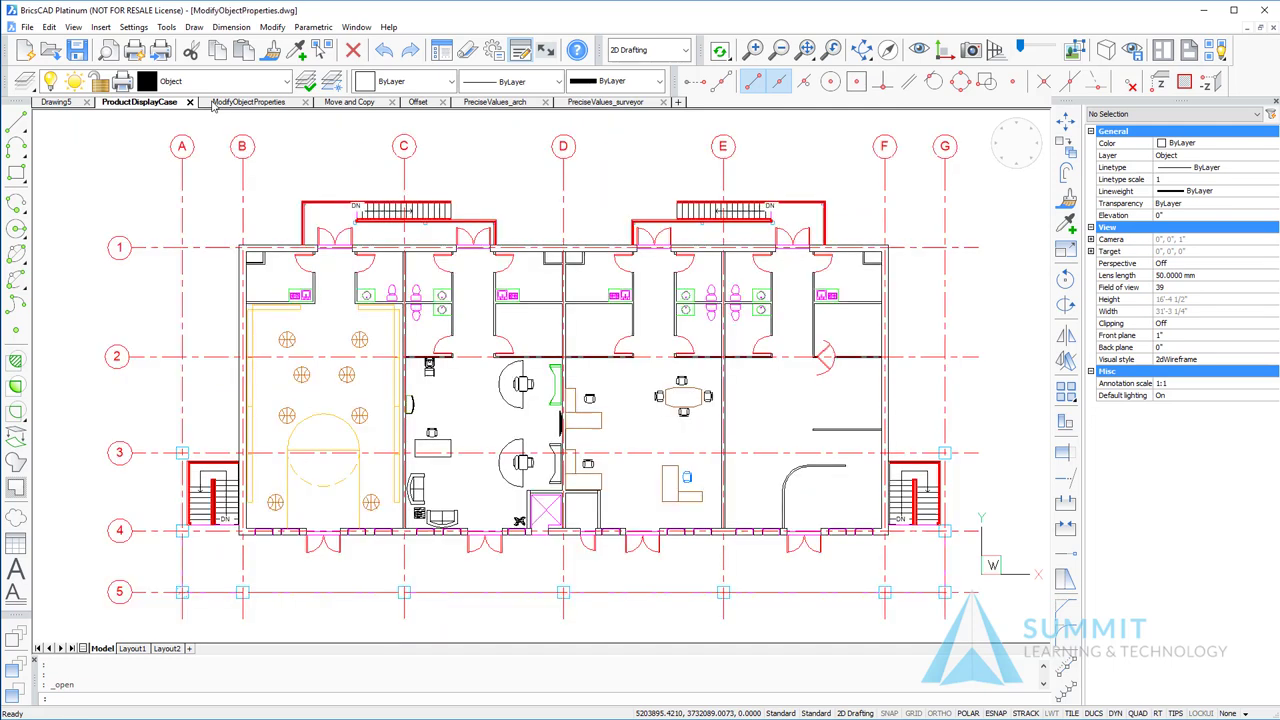
click(350, 103)
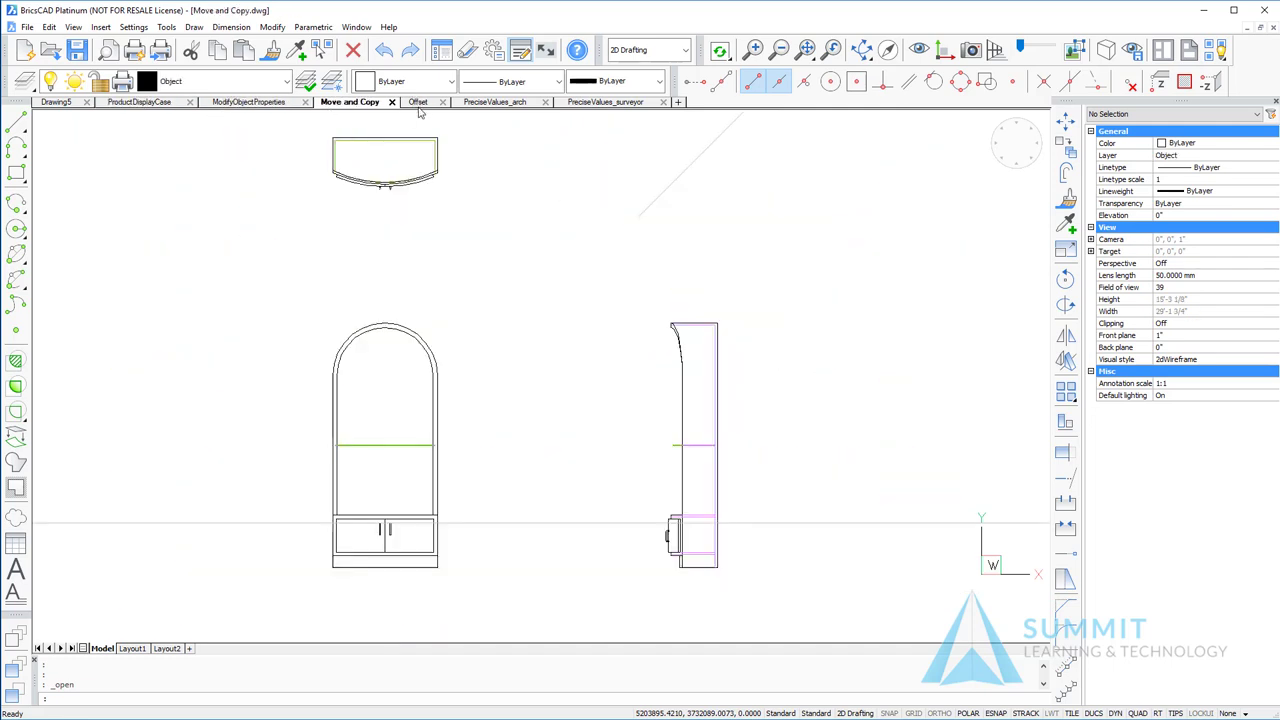
click(419, 103)
click(487, 103)
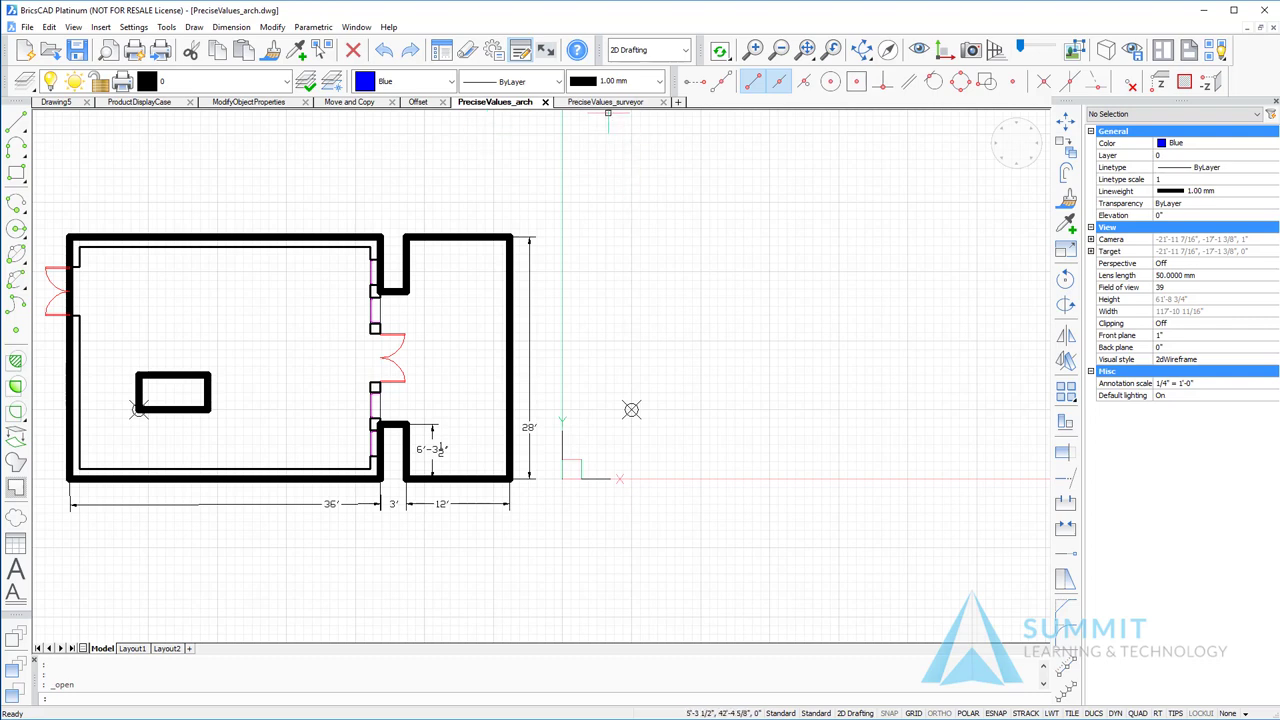
click(612, 103)
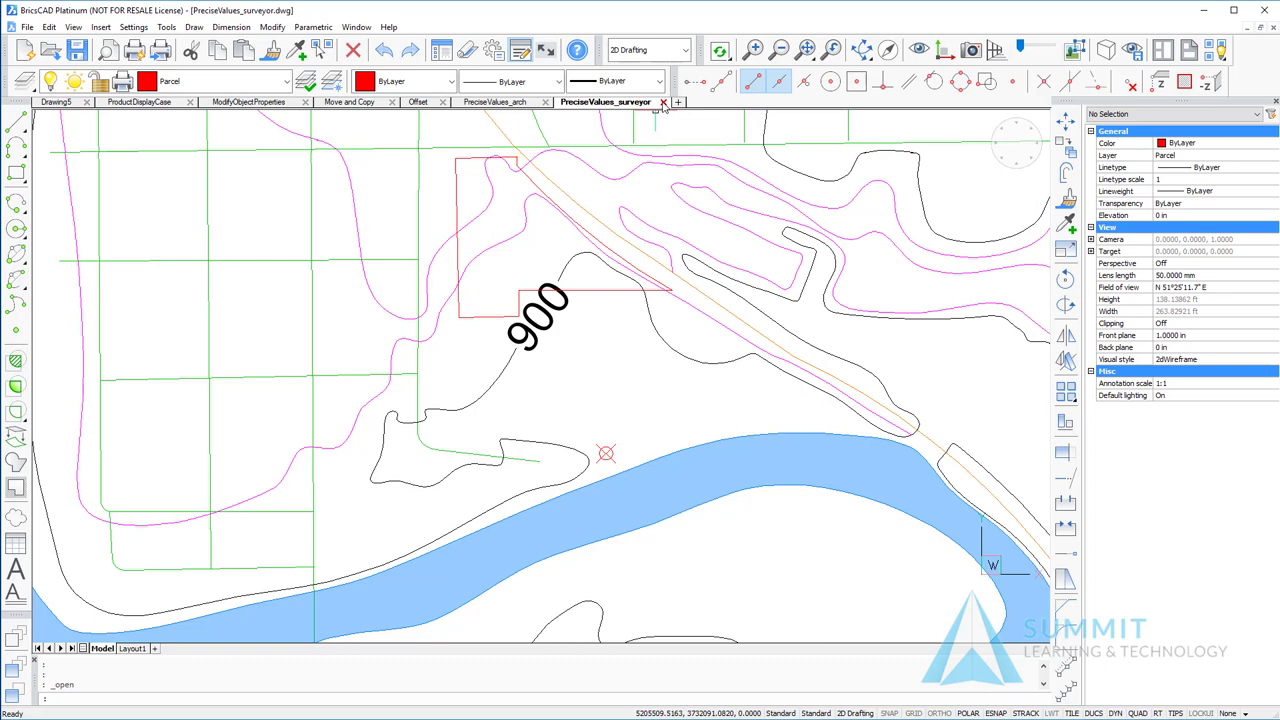
Close PreciseValues_surveyor and PreciseValues_arch individually, then run CLOSEALL for the remaining drawings.
click(663, 103)
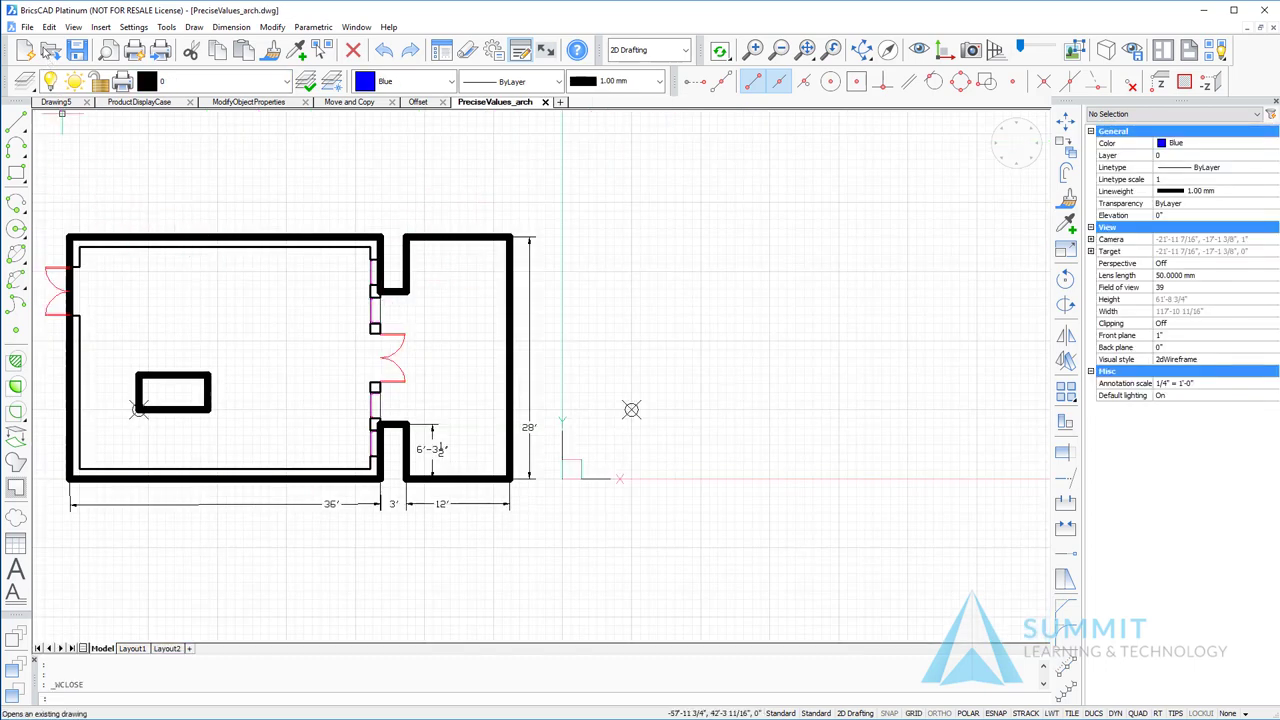
click(27, 27)
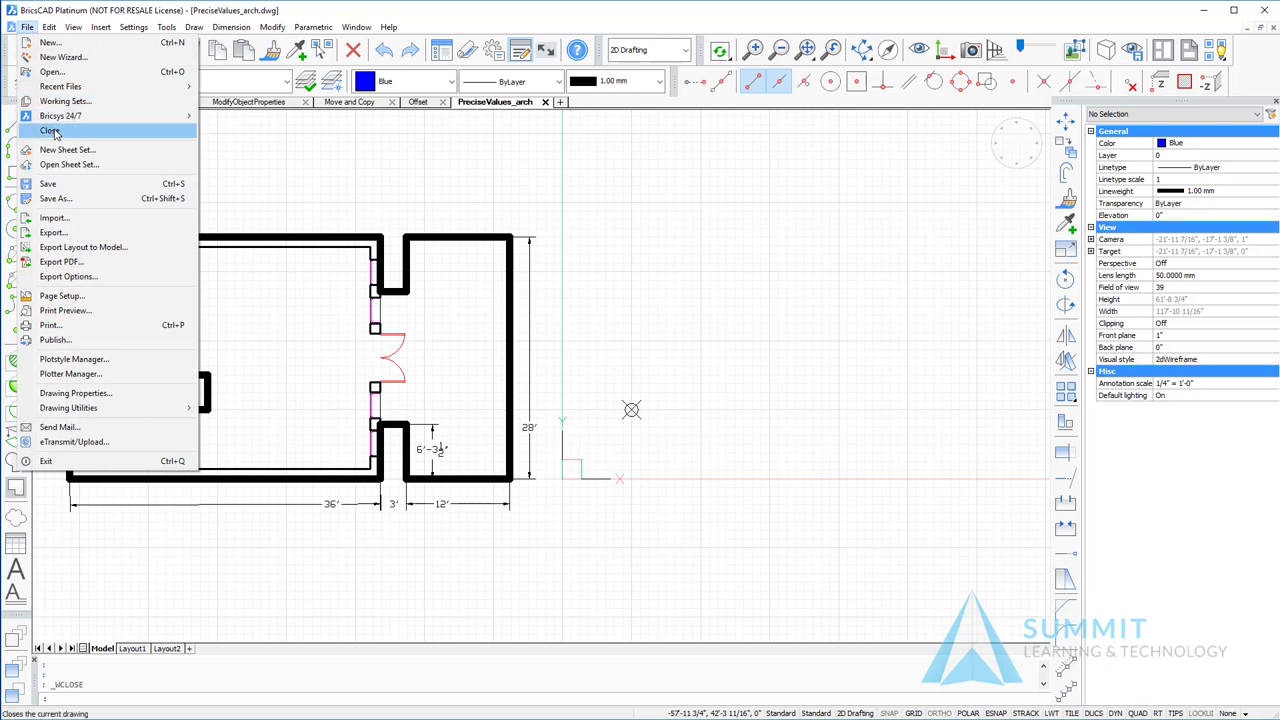
click(278, 173)
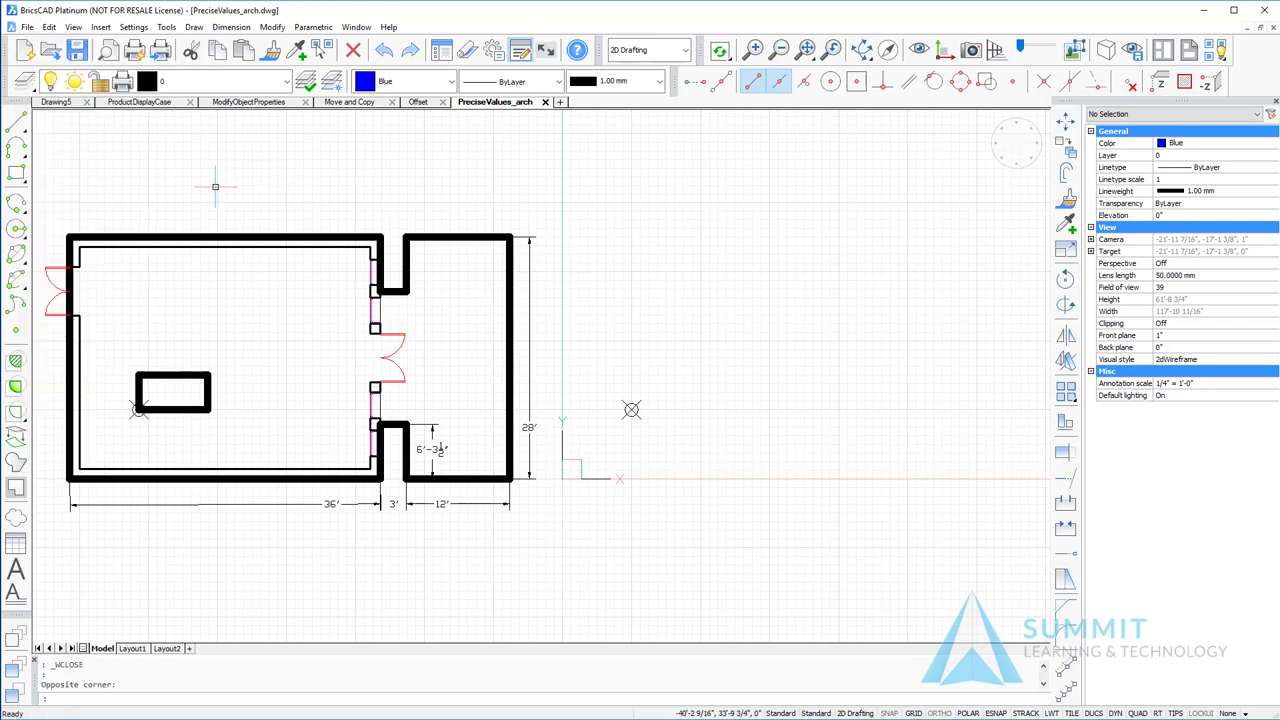
text(CLOSE)
key(Return)
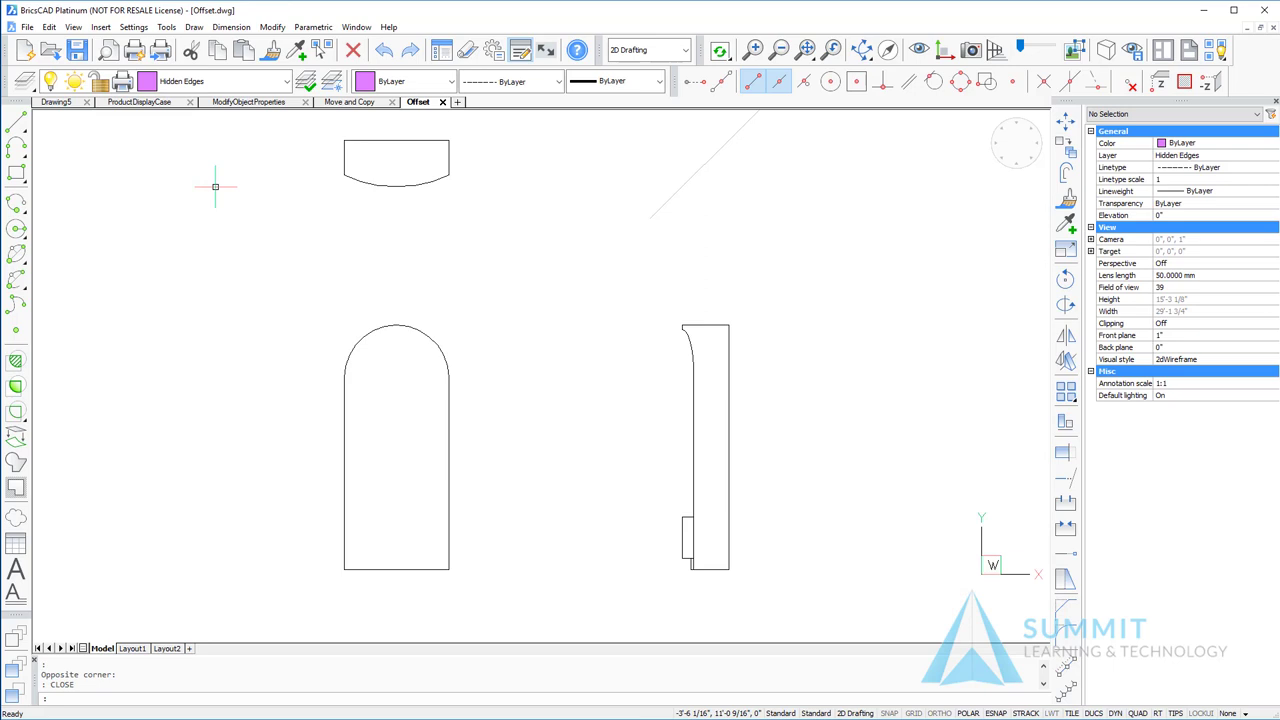
text(CLOSE)
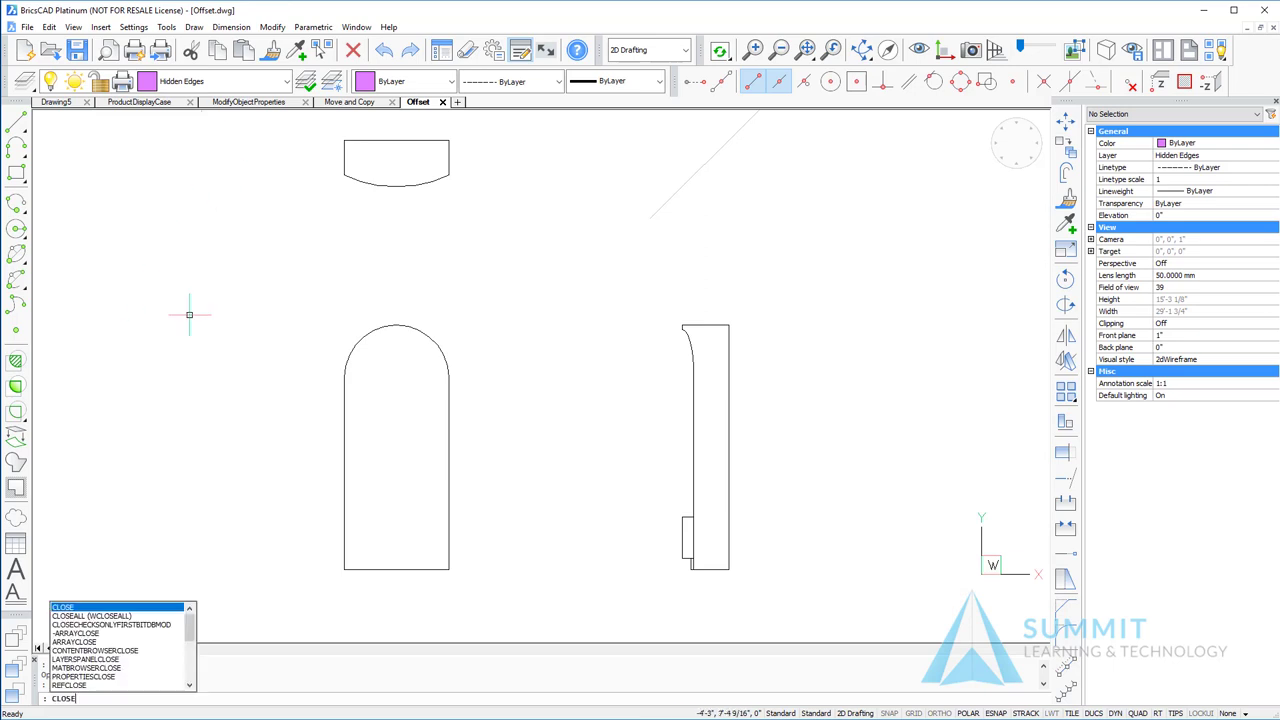
text(ALL)
key(Return)
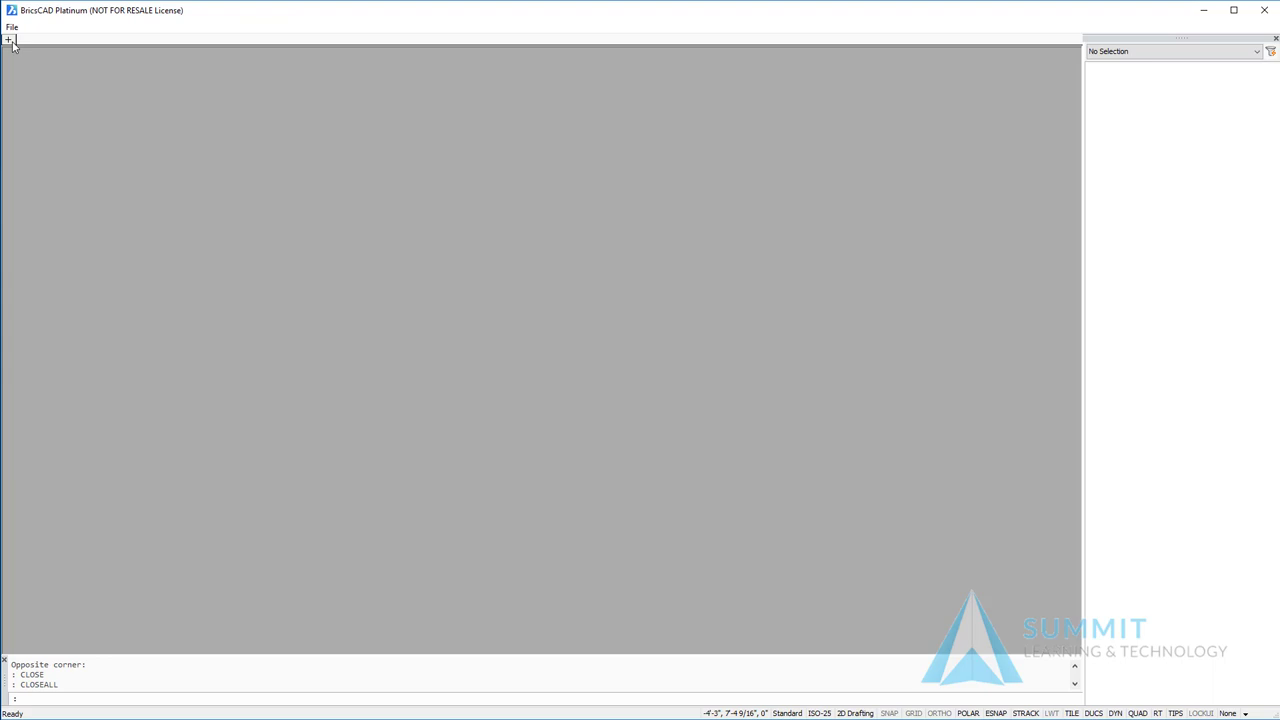
Create blank Drawing7 with the new-tab + button (QNEW) and check _qnew in the history.
click(10, 41)
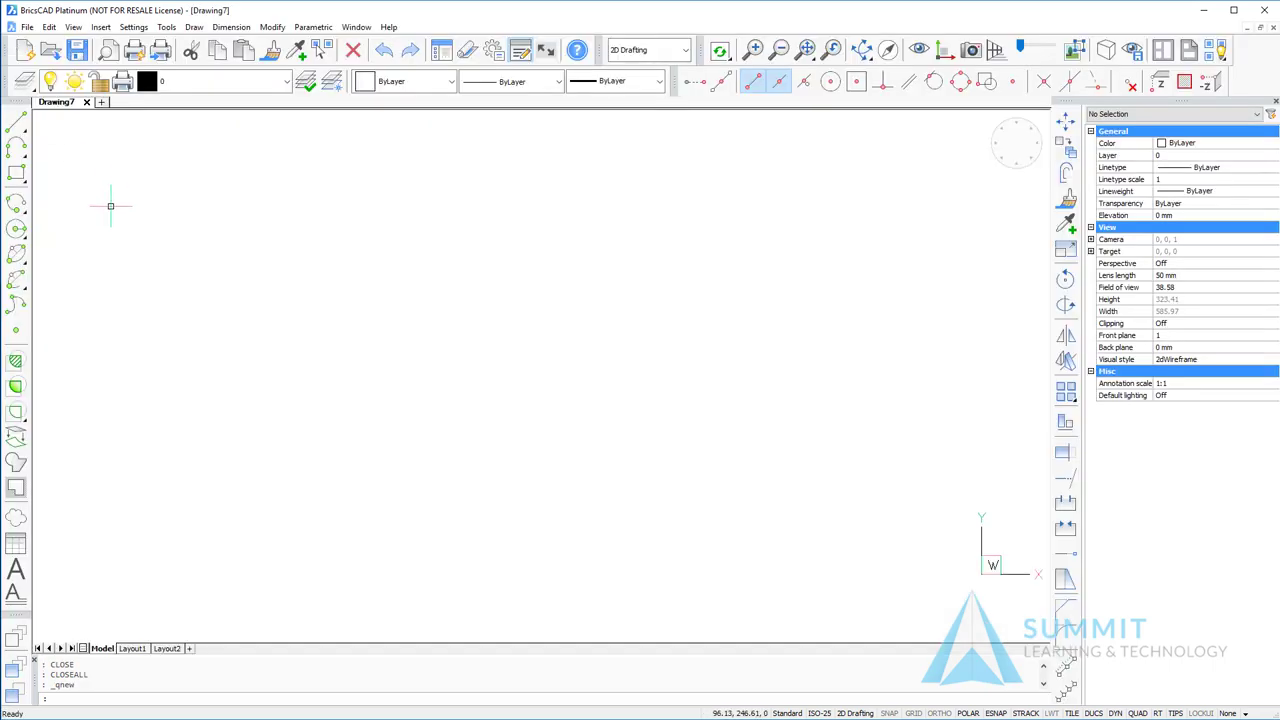
drag(78, 684, 44, 679)
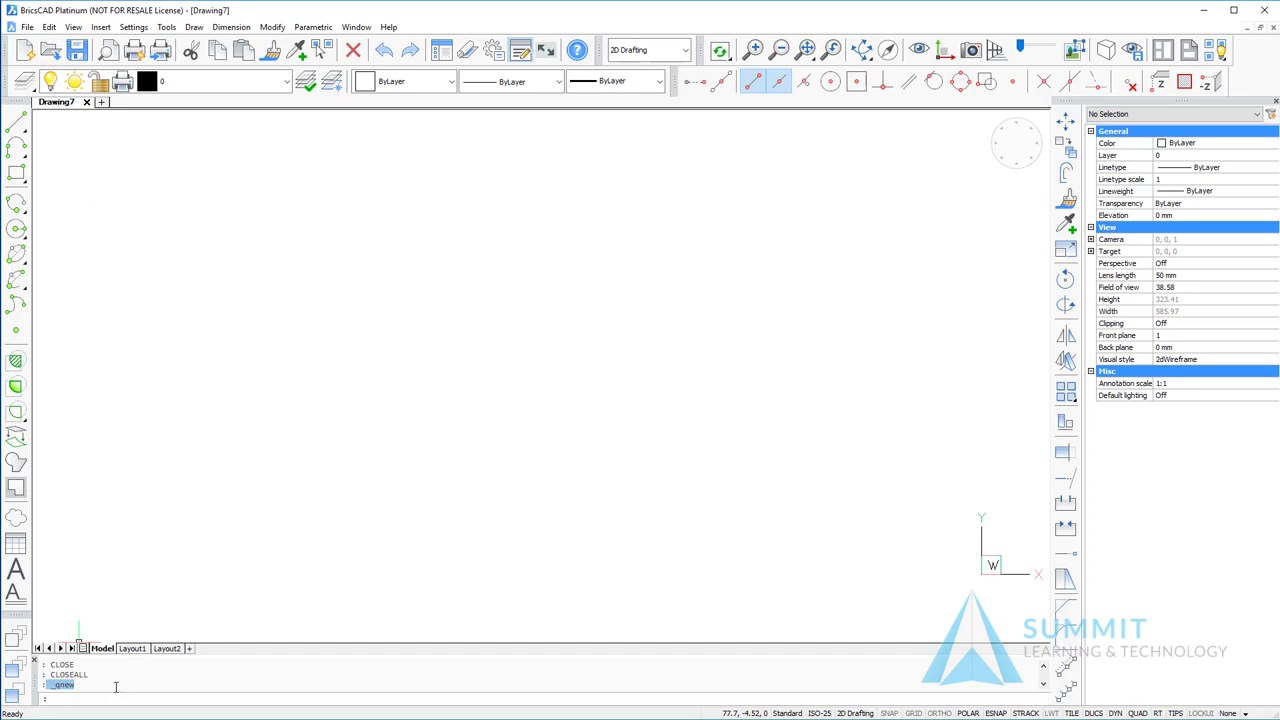
click(127, 664)
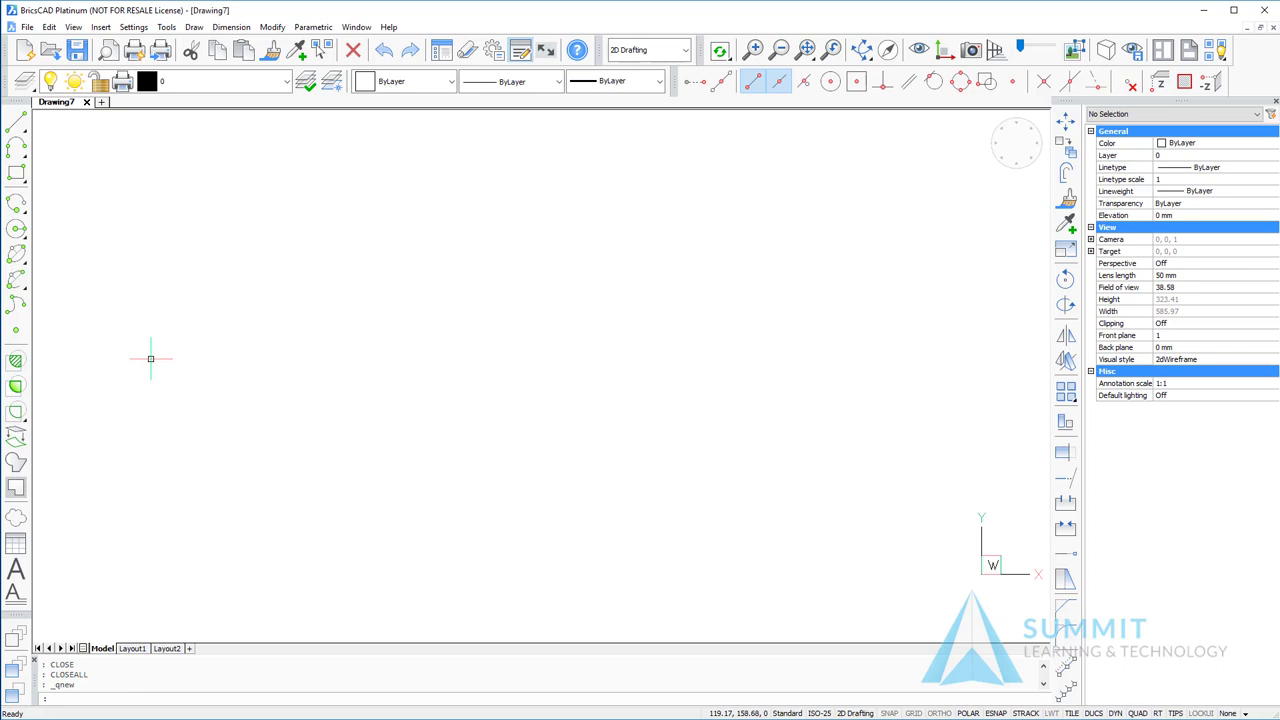
click(27, 27)
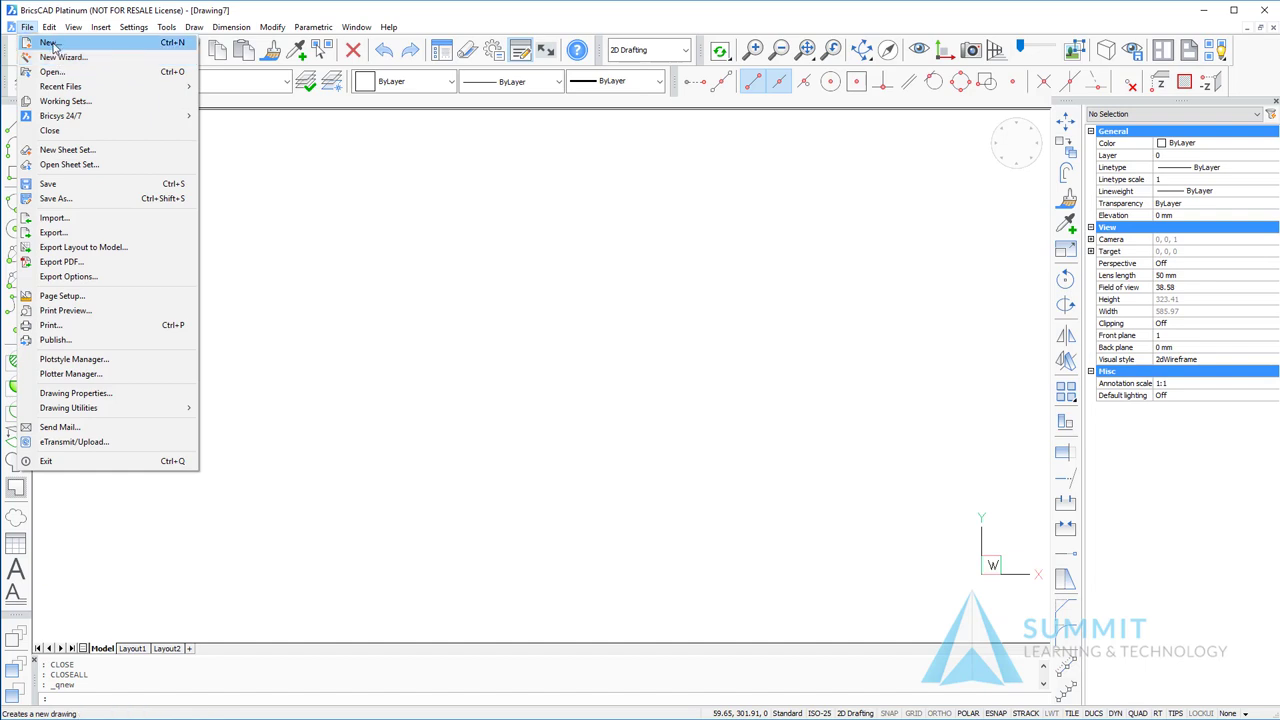
Create Drawing8 from Default-imperial.dwt, then make Drawing7 active again.
click(53, 45)
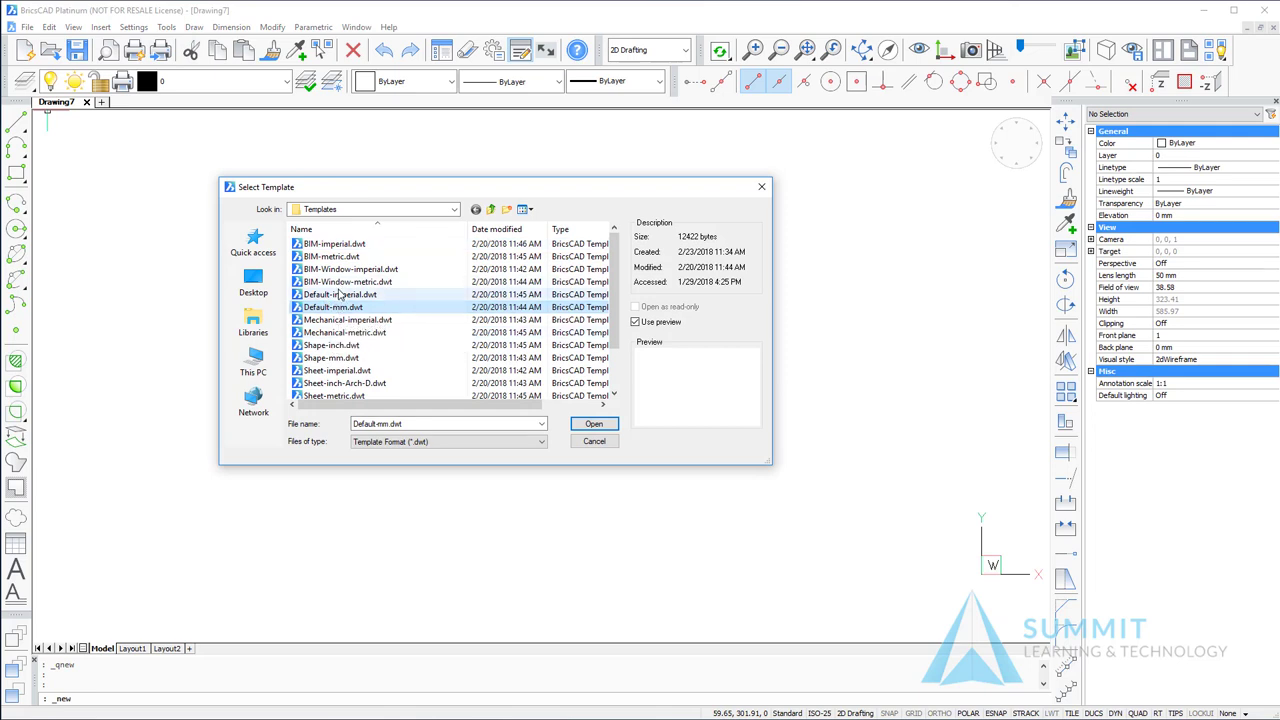
click(340, 294)
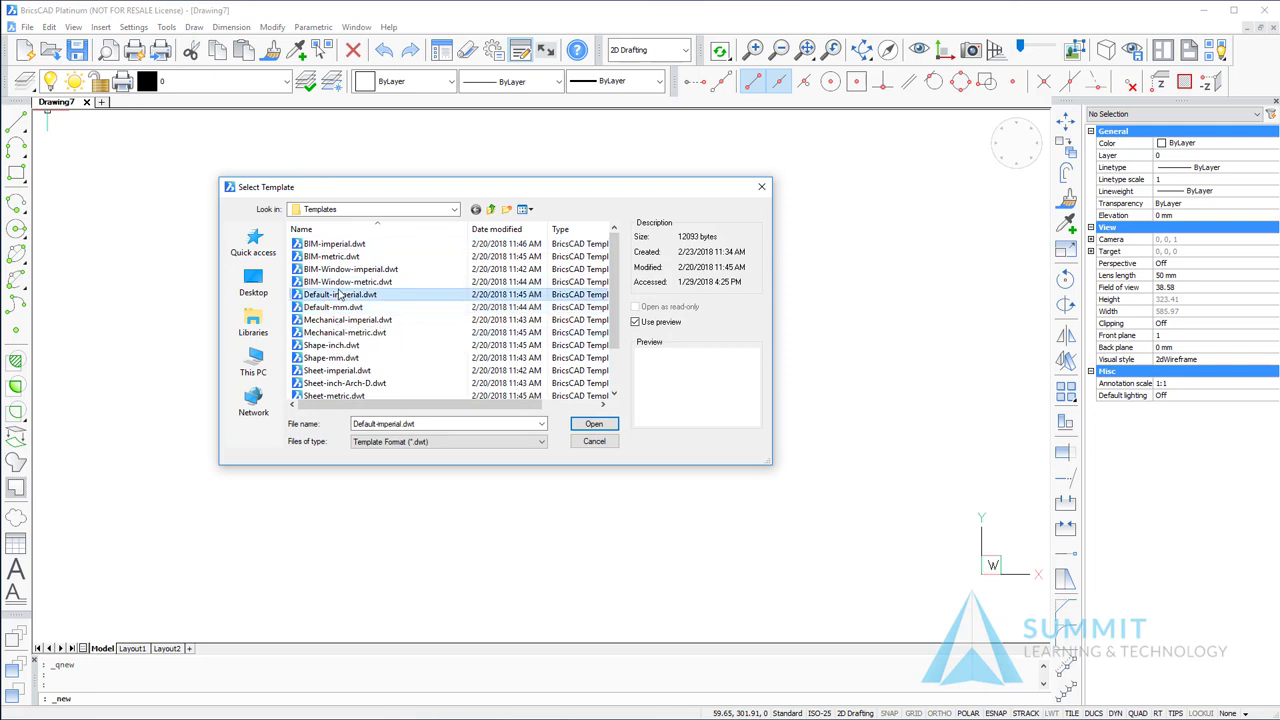
click(596, 428)
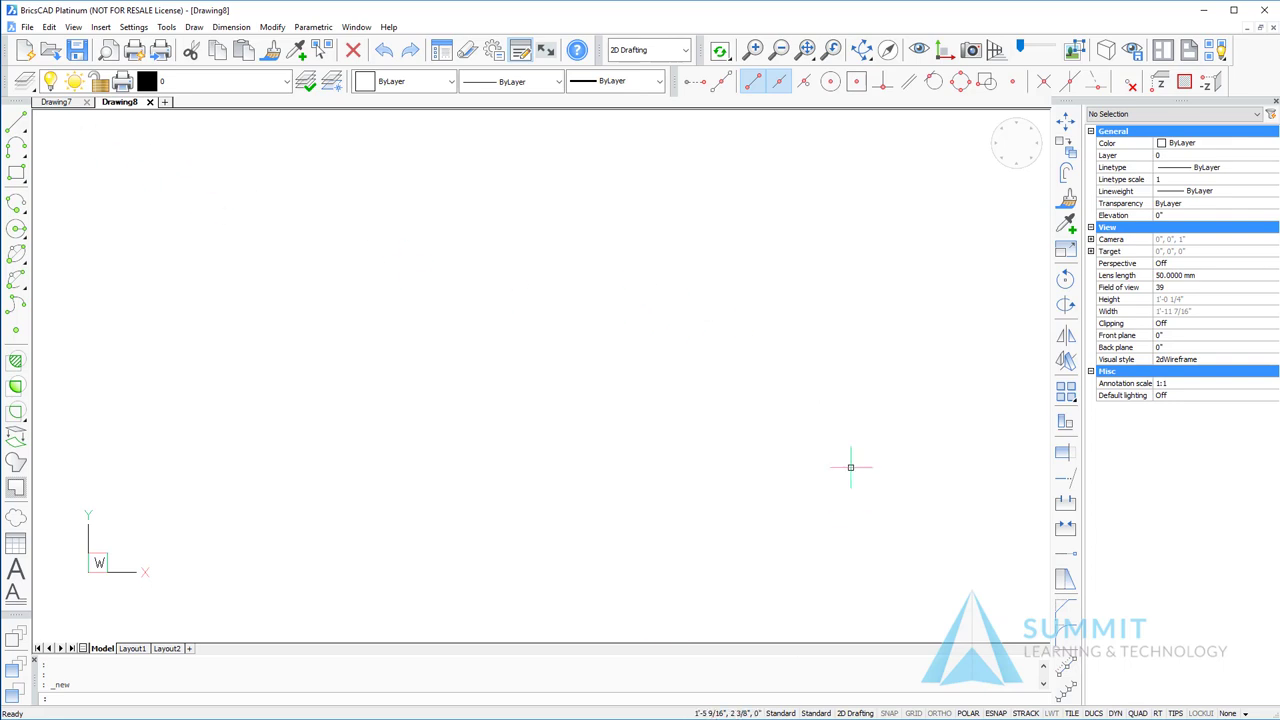
click(62, 104)
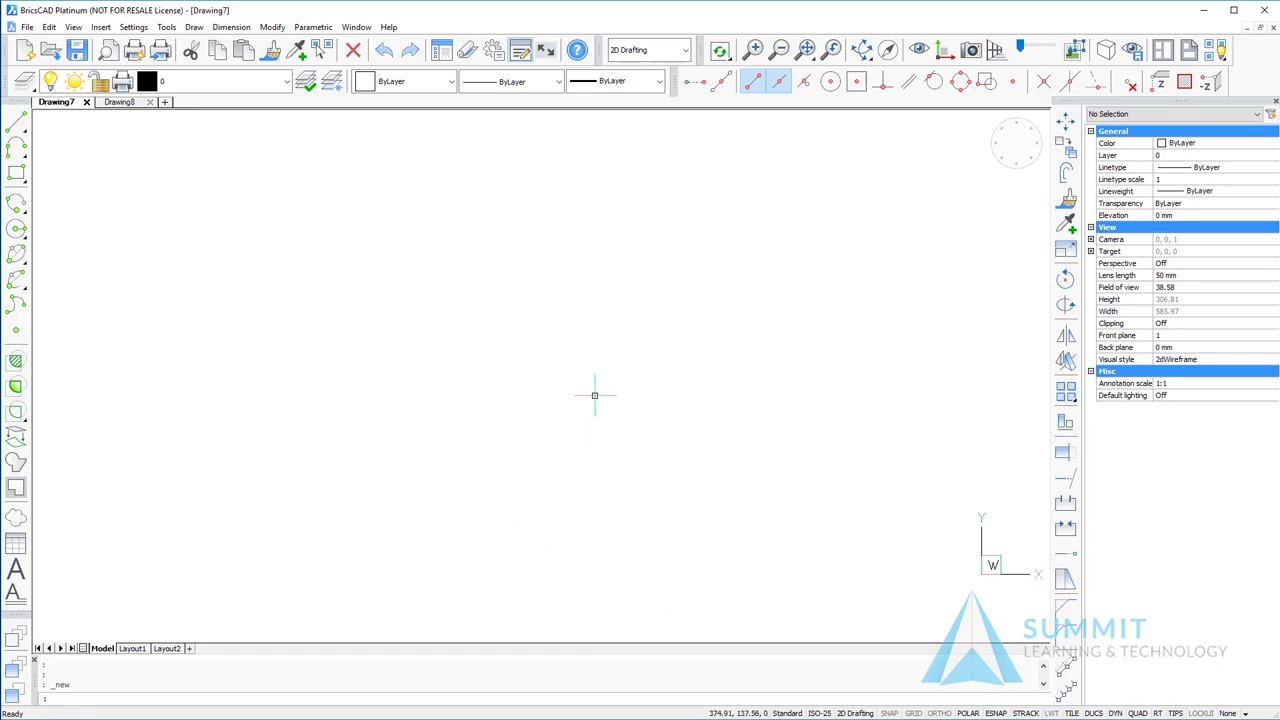
Filter the Open dialog to DXF files and open HangerBracket-FlatPattern.dxf.
click(27, 27)
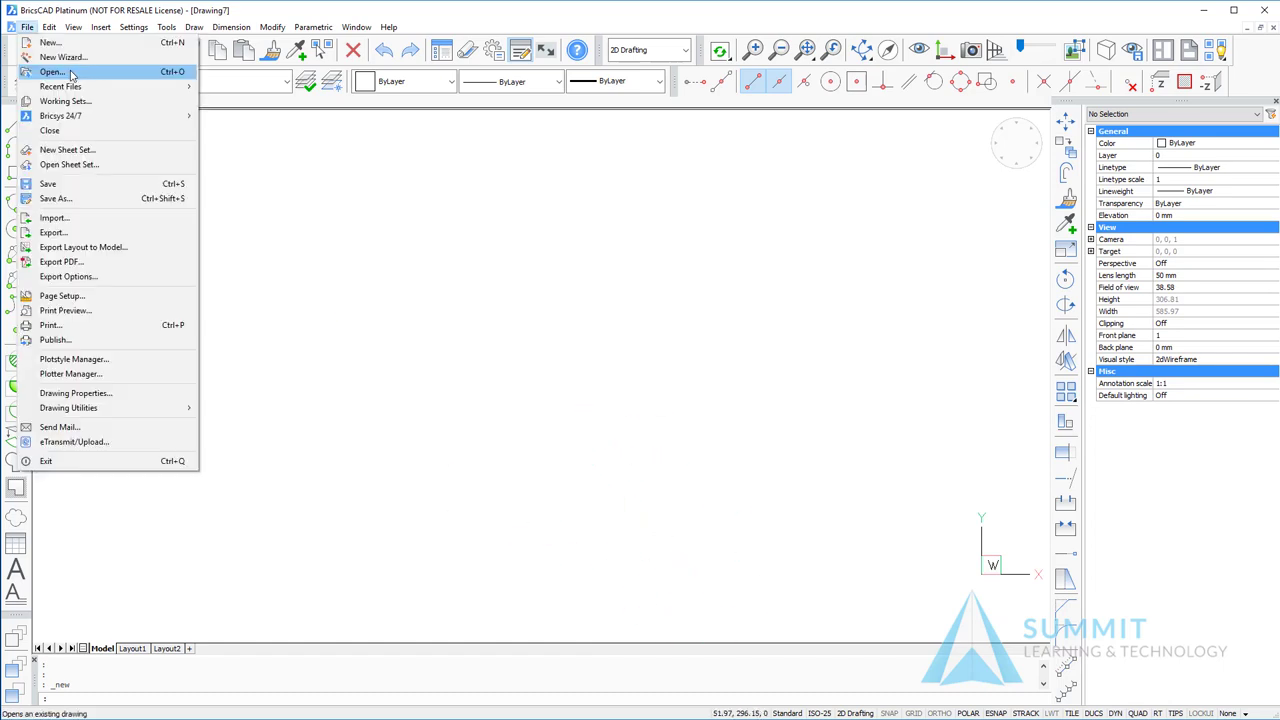
click(73, 69)
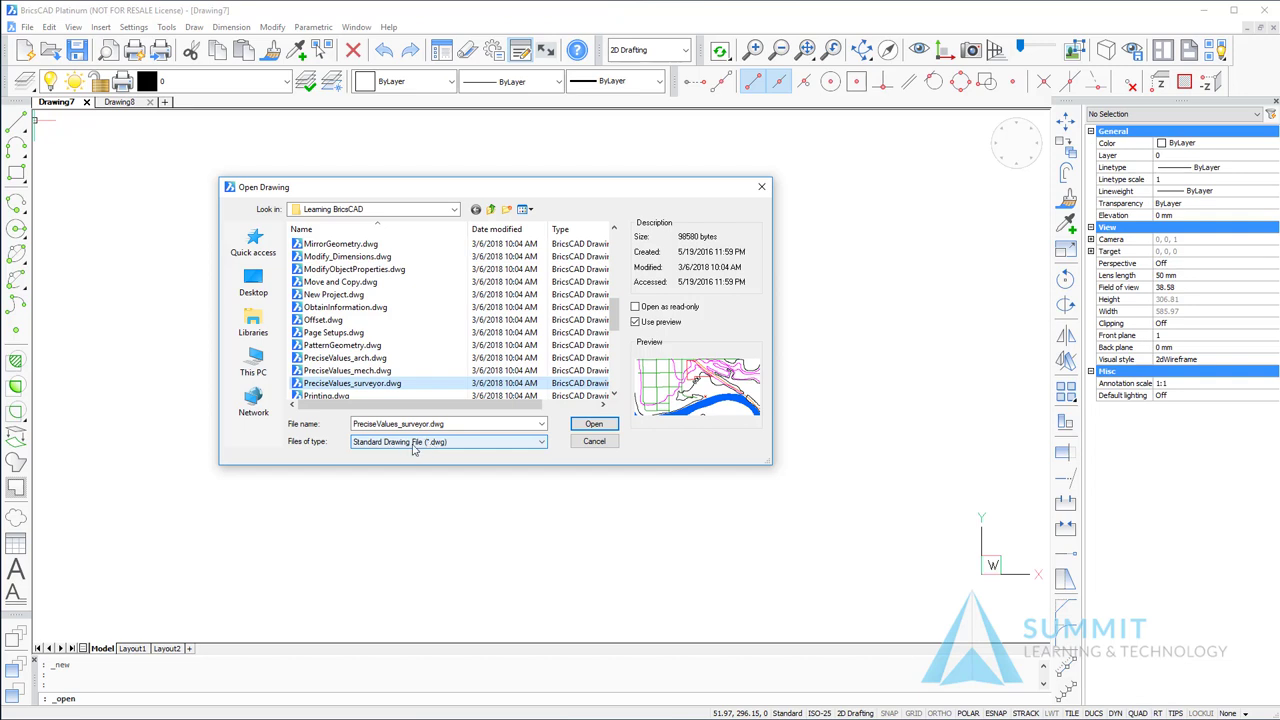
click(414, 445)
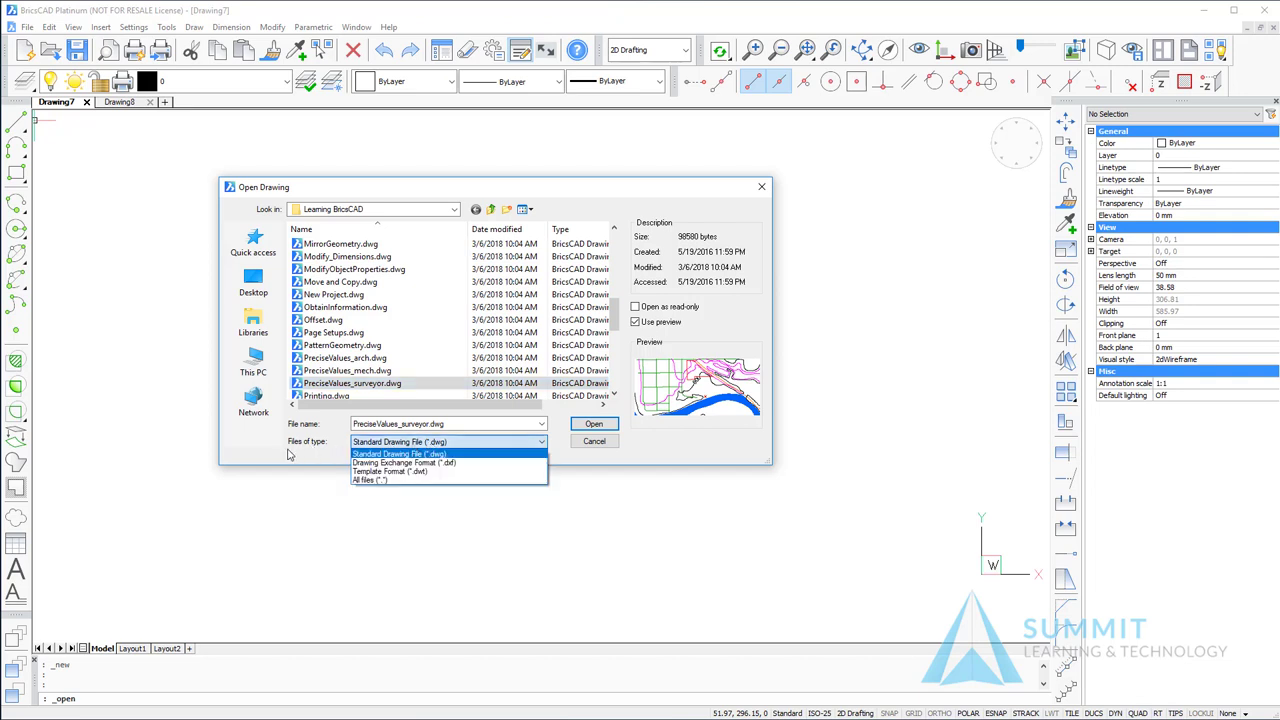
click(381, 464)
click(345, 246)
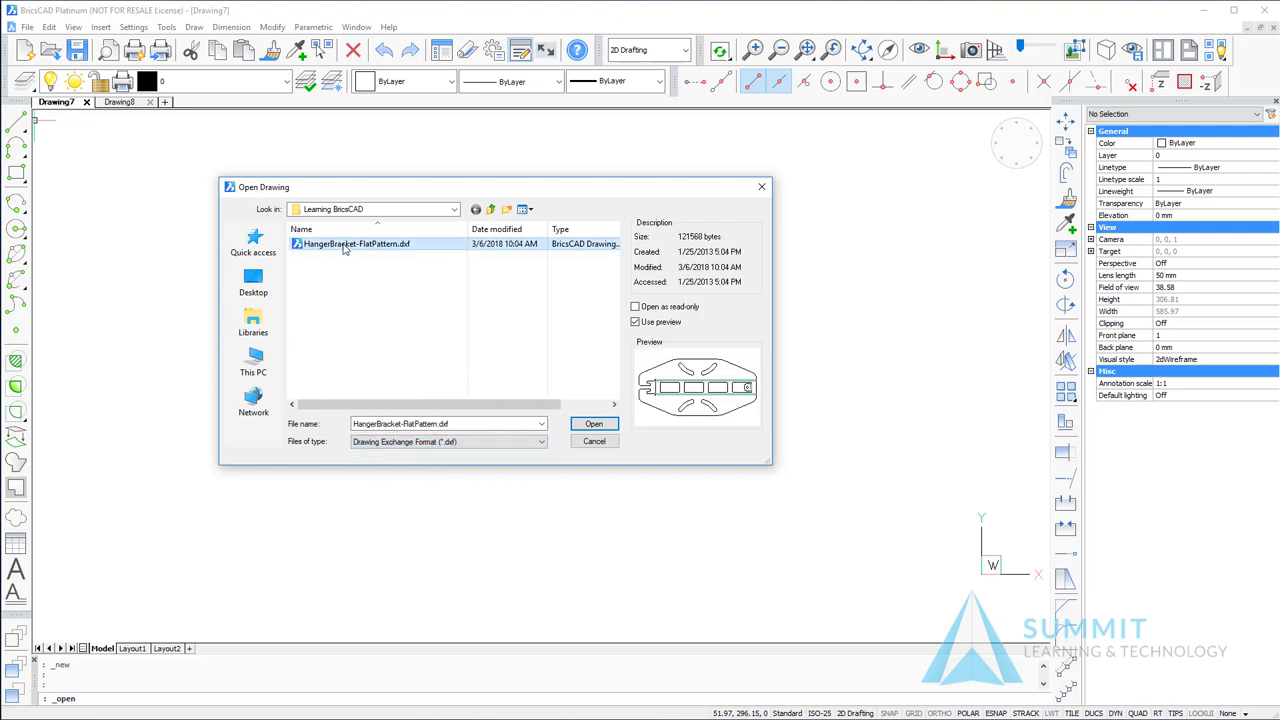
click(588, 426)
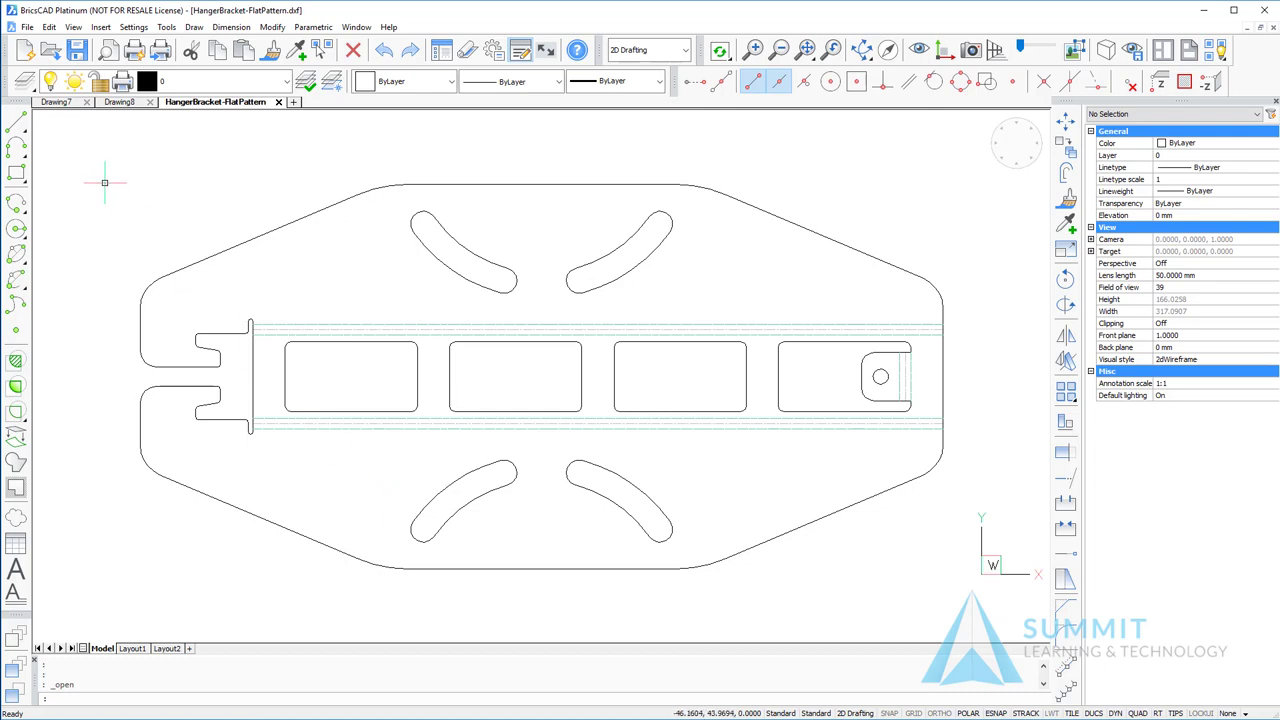
Save the flat pattern as HangerBracket-FlatPattern.dwg in AutoCAD 2013 DWG format.
click(77, 52)
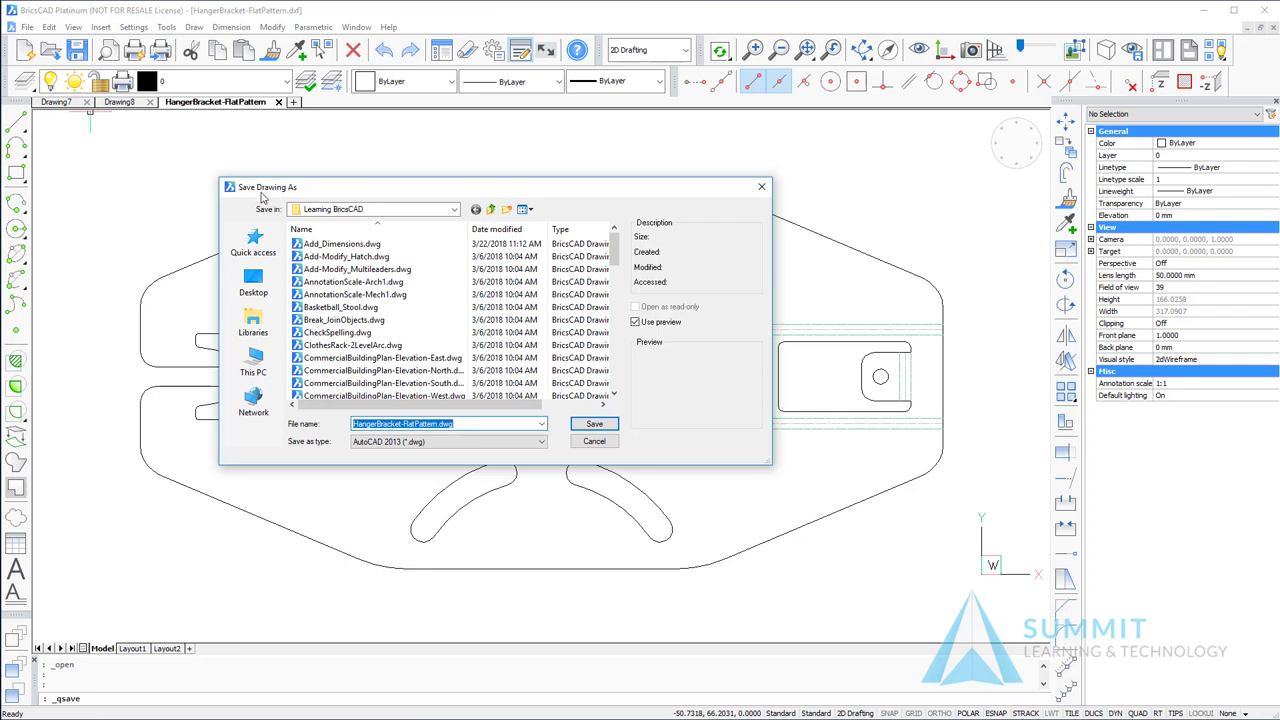
click(418, 442)
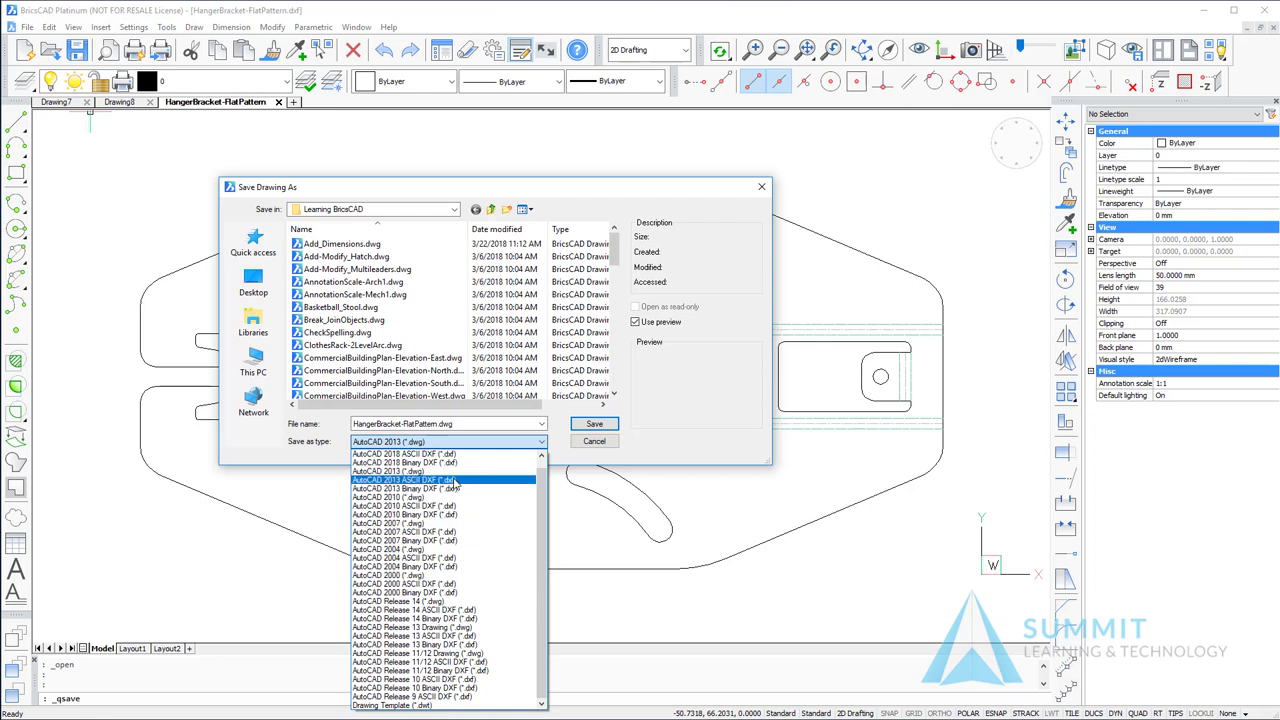
click(458, 472)
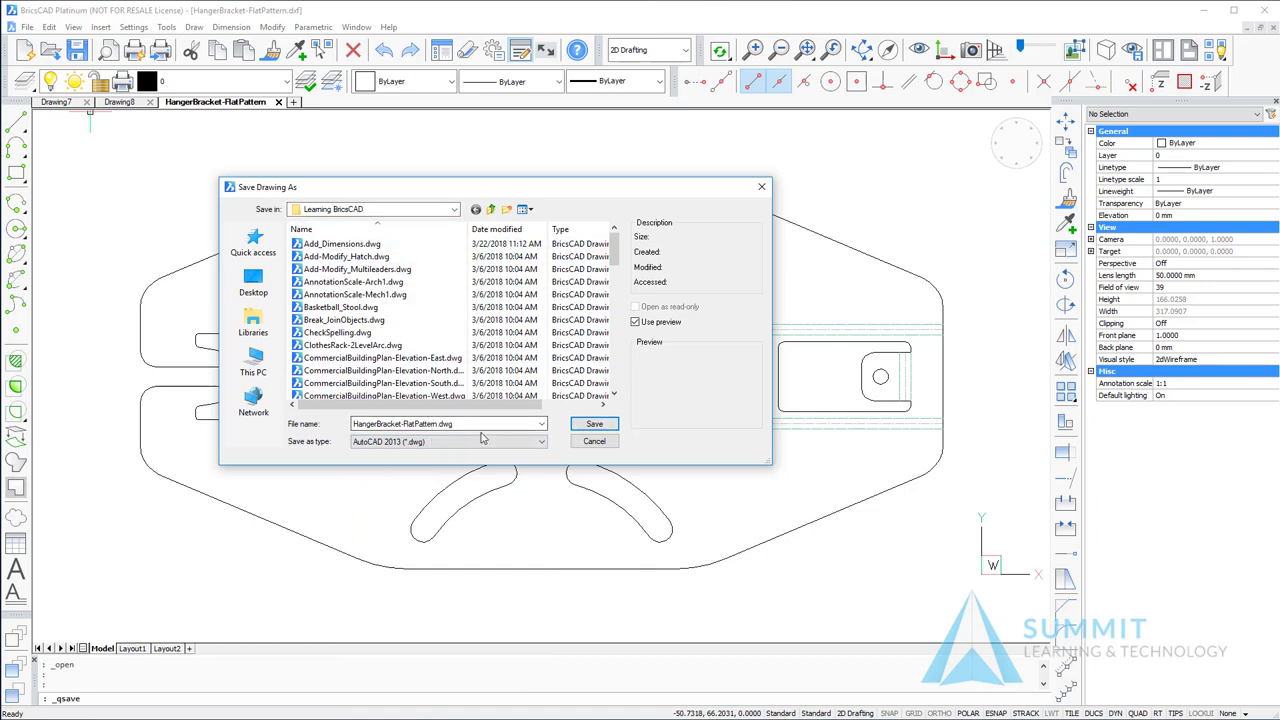
click(598, 426)
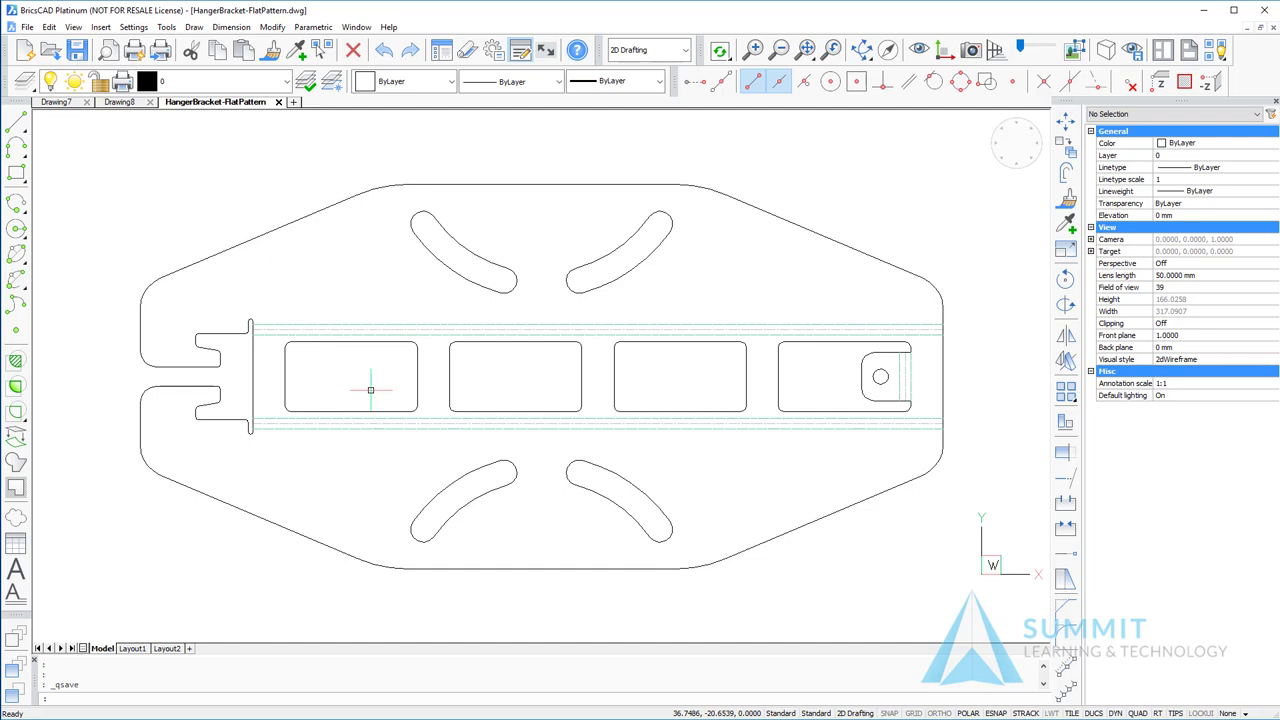
click(50, 50)
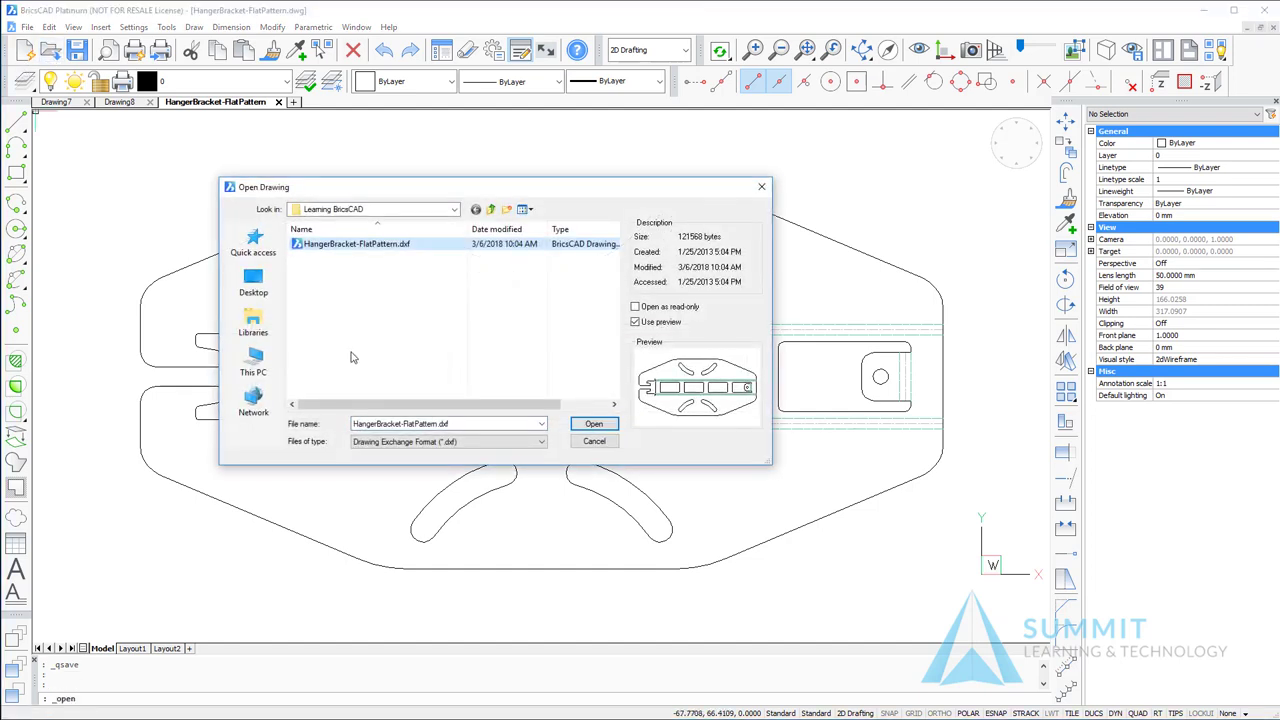
click(463, 442)
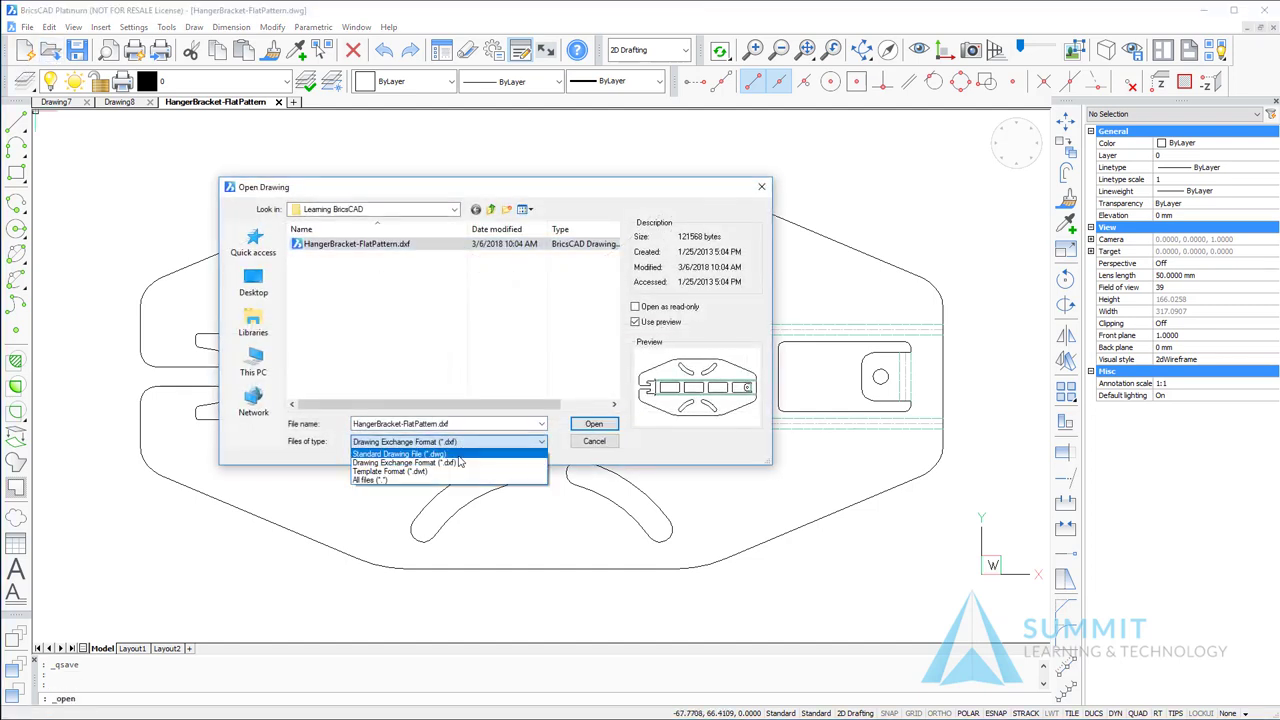
click(455, 454)
scroll(395, 343, down, 1)
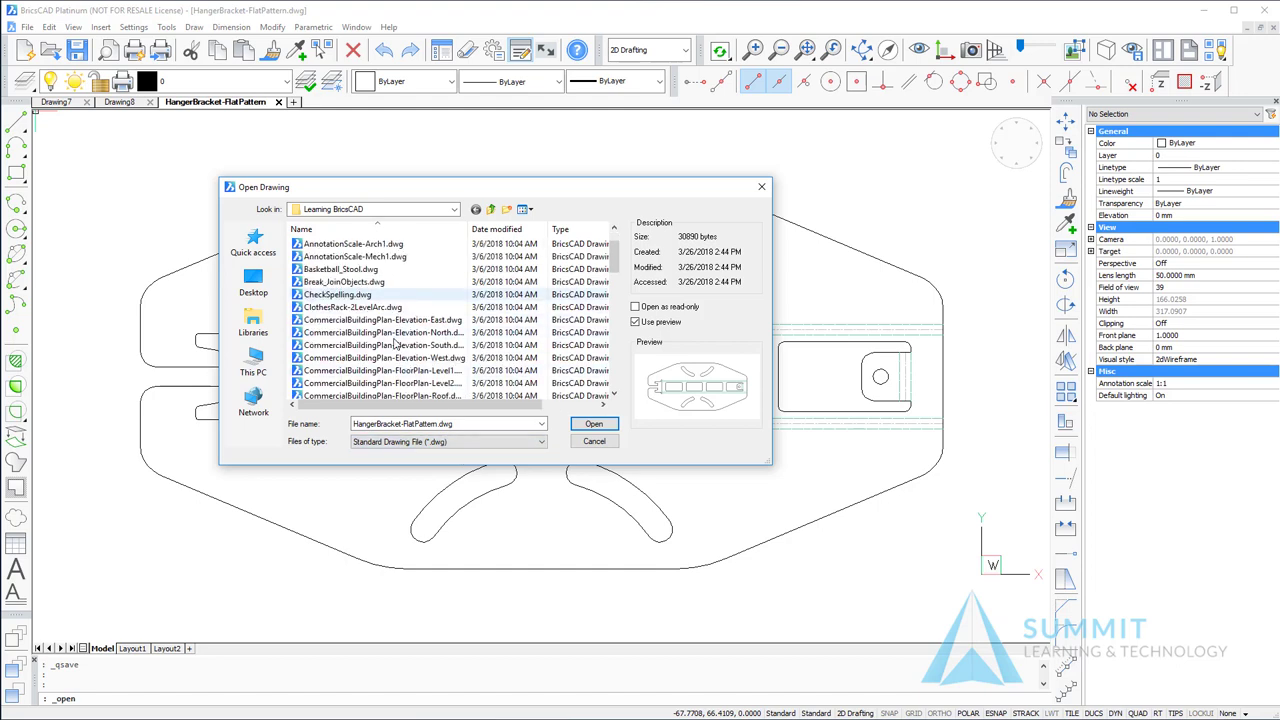
scroll(395, 343, down, 2)
click(384, 347)
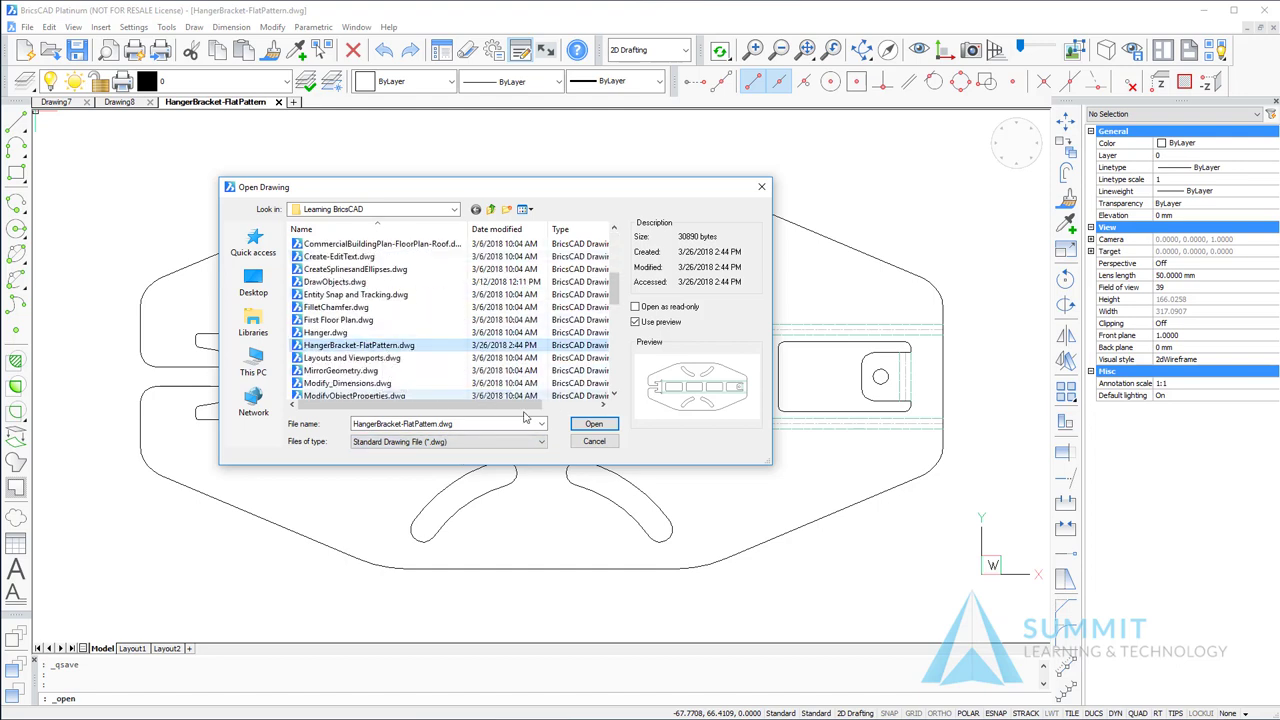
click(603, 446)
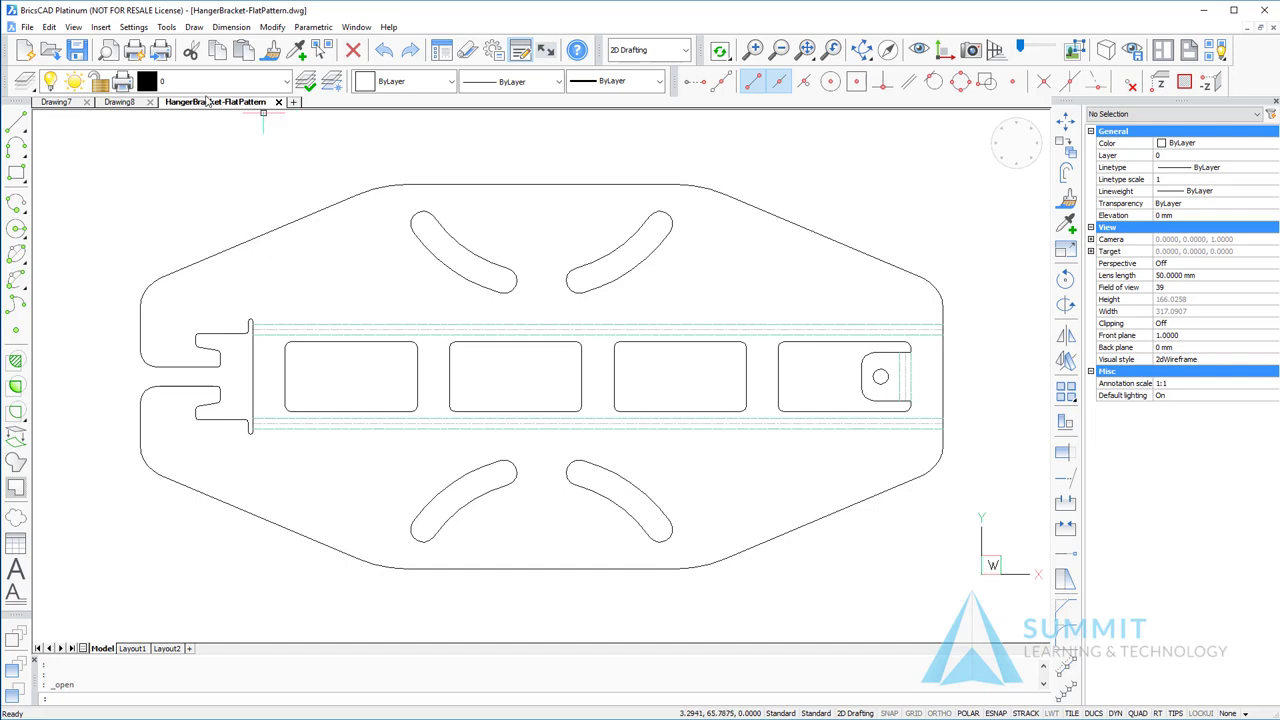
Reopen Move and Copy.dwg from the File menu's recent files list.
click(27, 27)
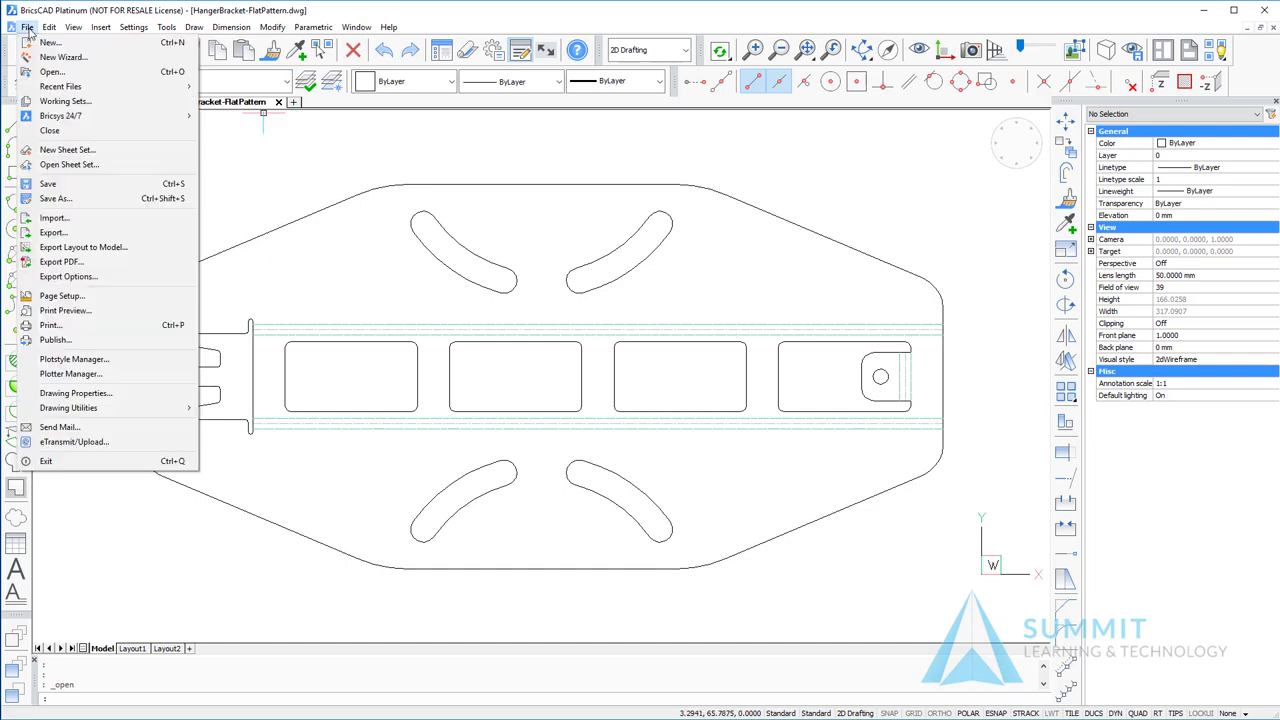
mouse_move(60, 86)
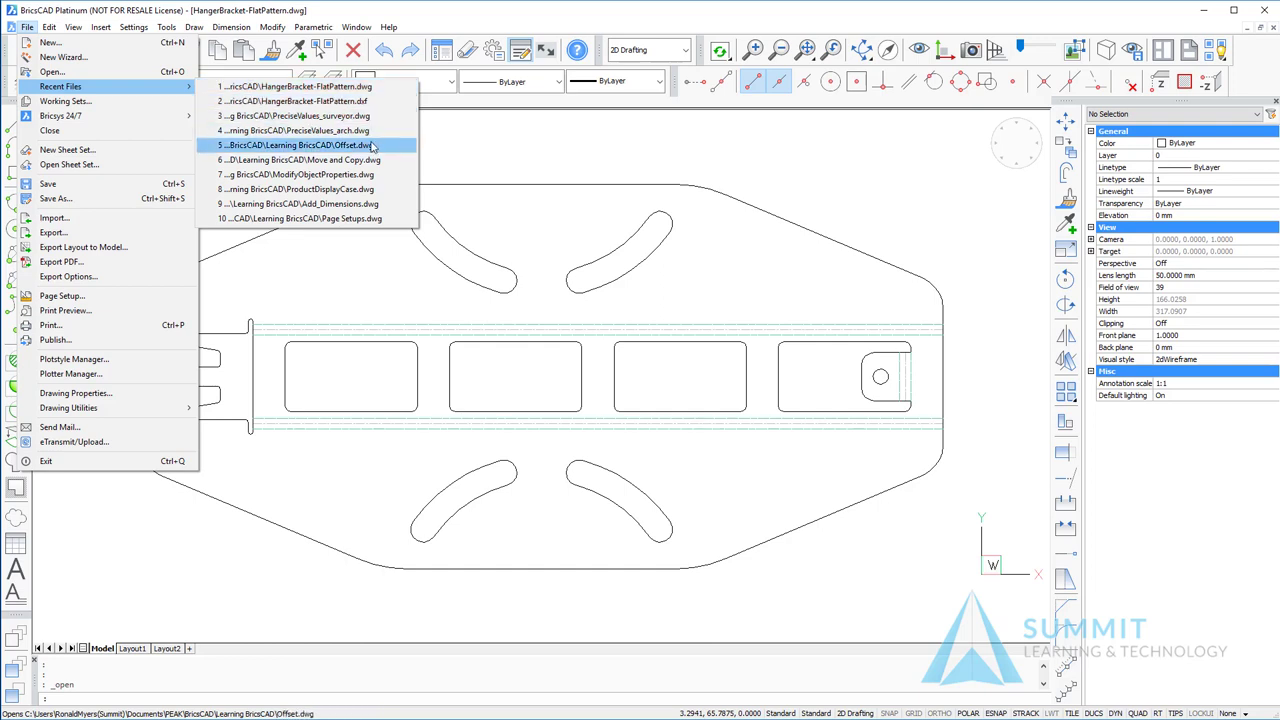
click(330, 160)
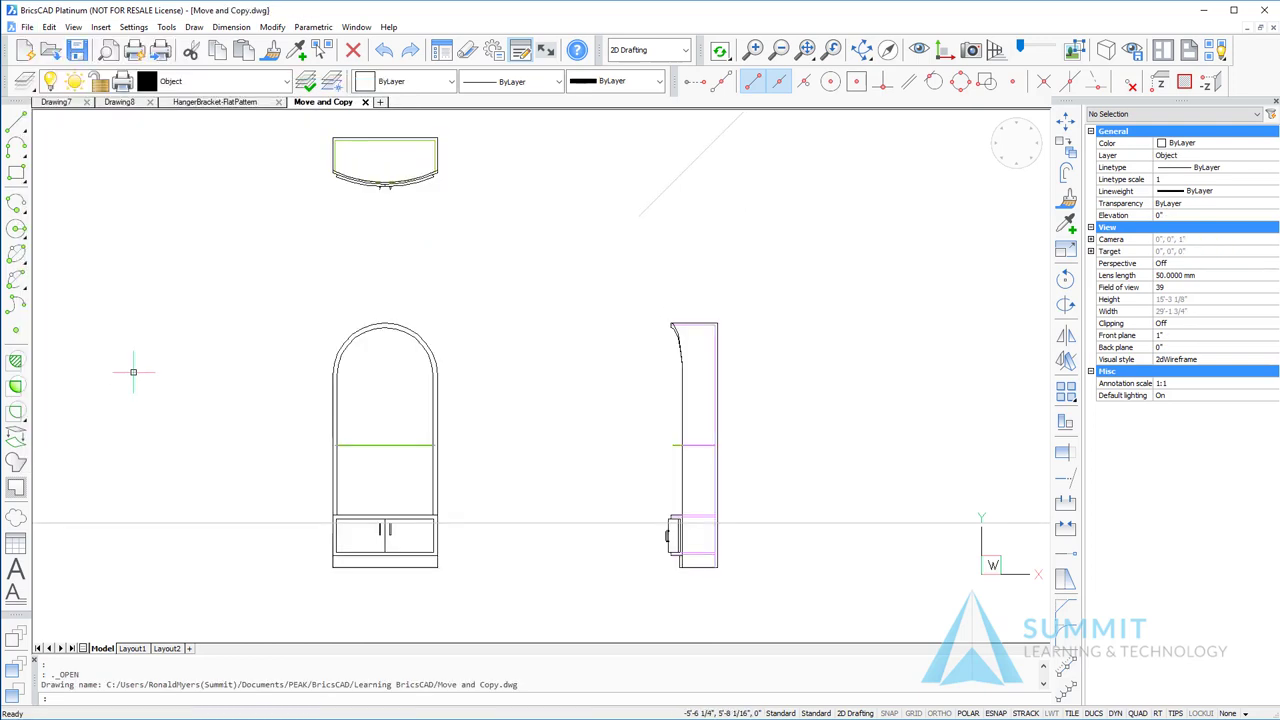